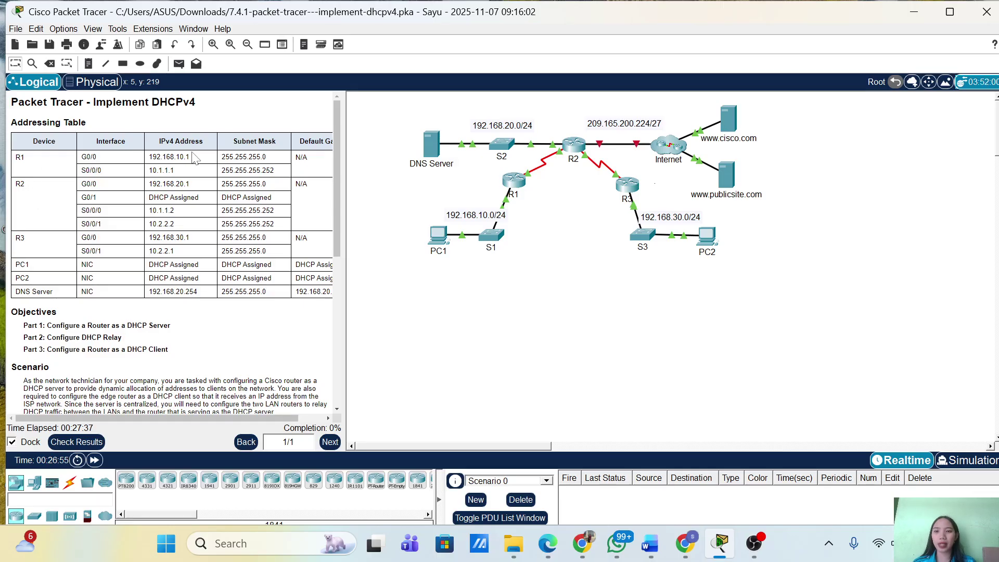
Step: Read through the activity's addressing table, objectives, scenario and the instructions for Parts 1 to 3
scroll(194, 158, down, 1)
scroll(193, 158, right, 2)
scroll(194, 158, left, 2)
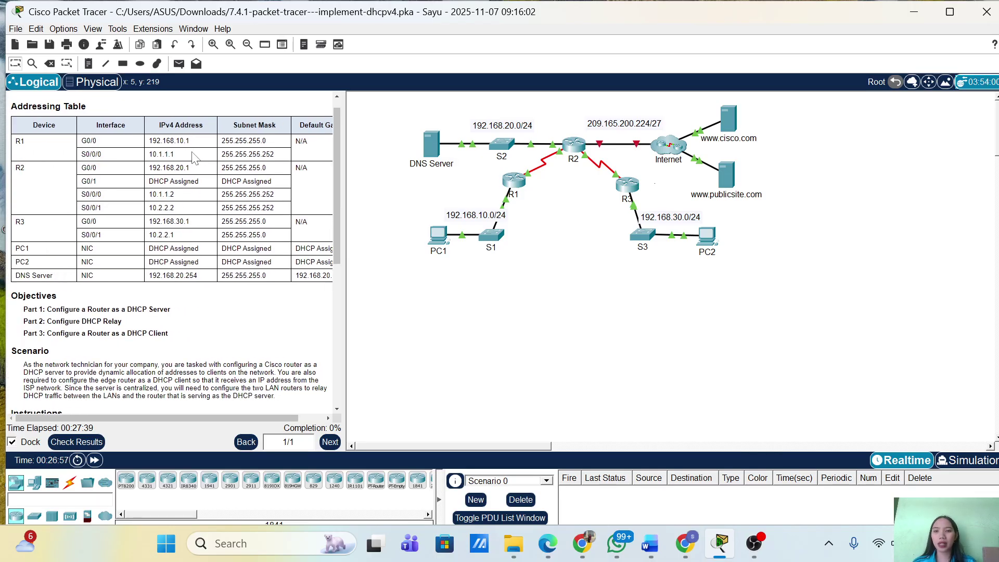
scroll(193, 159, down, 3)
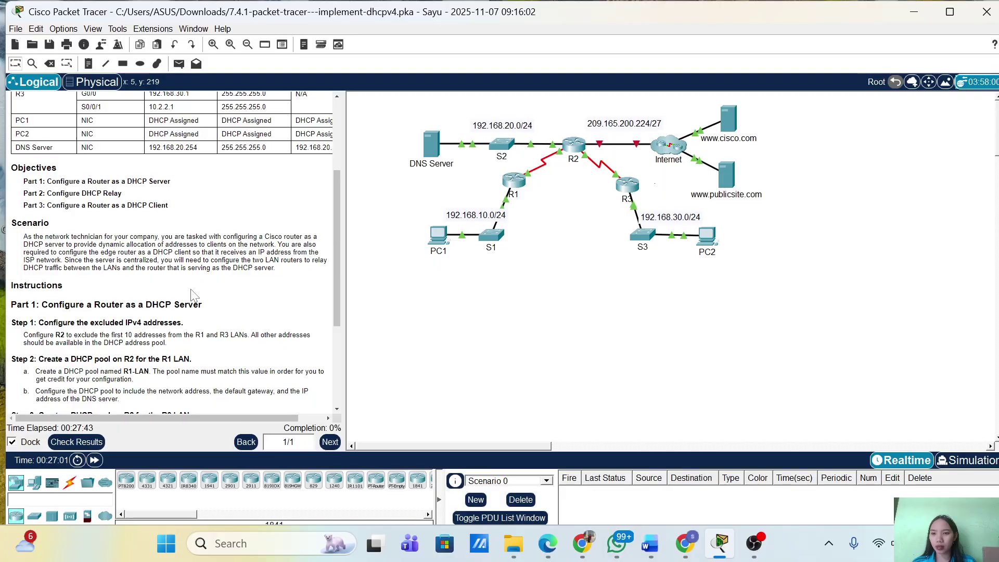
scroll(202, 333, down, 5)
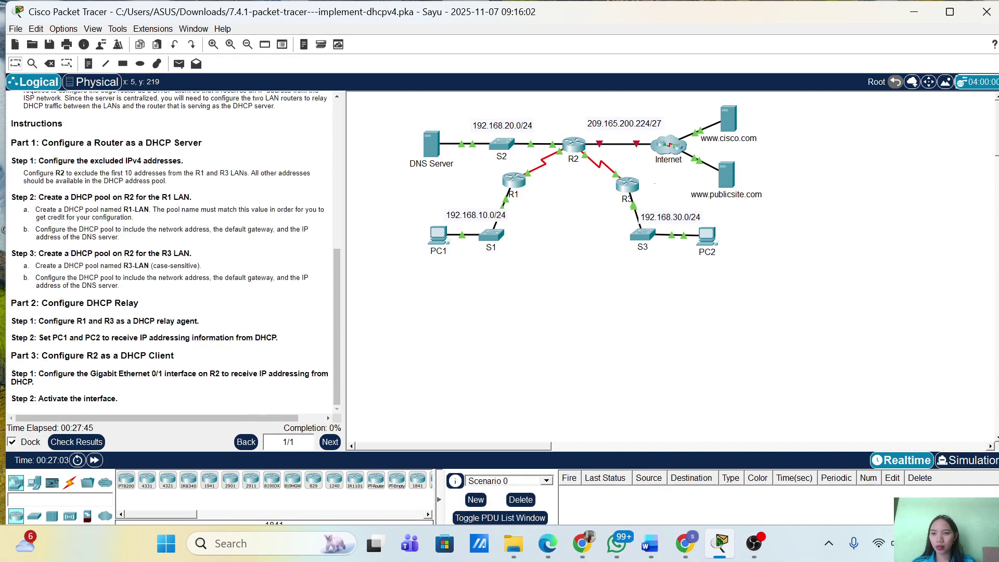
scroll(174, 249, up, 3)
scroll(174, 249, down, 3)
scroll(175, 250, up, 6)
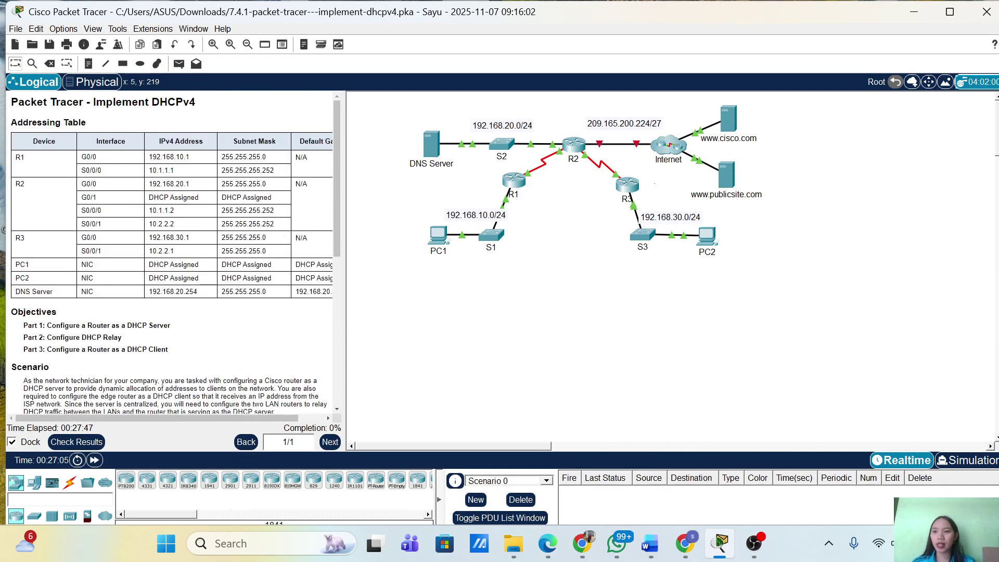
scroll(175, 253, down, 5)
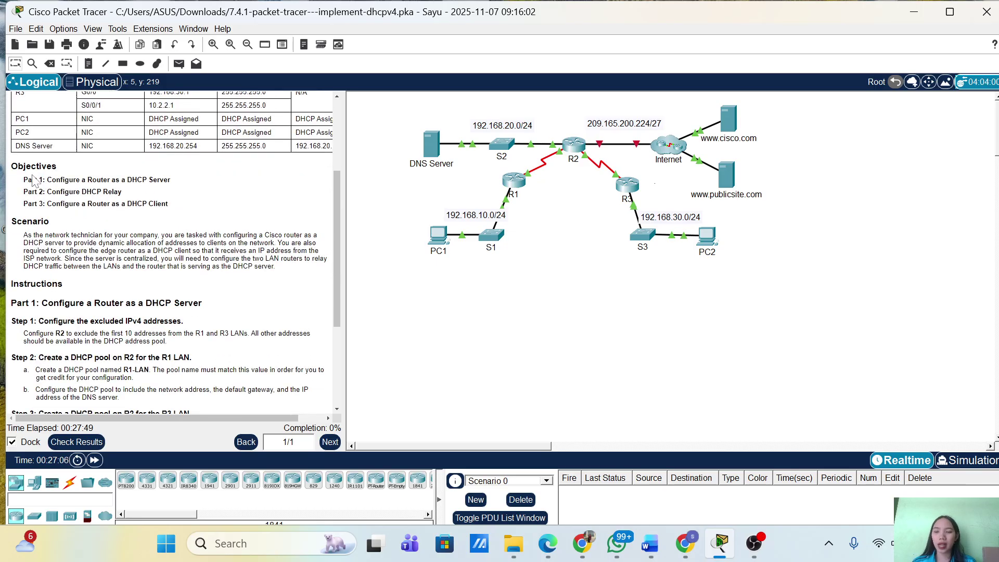
scroll(91, 194, down, 2)
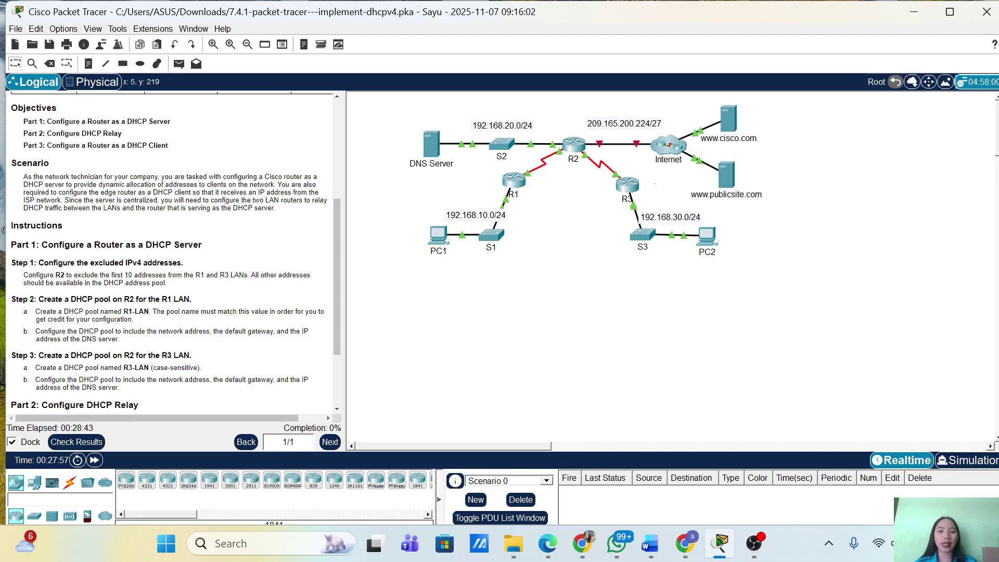
scroll(116, 262, down, 3)
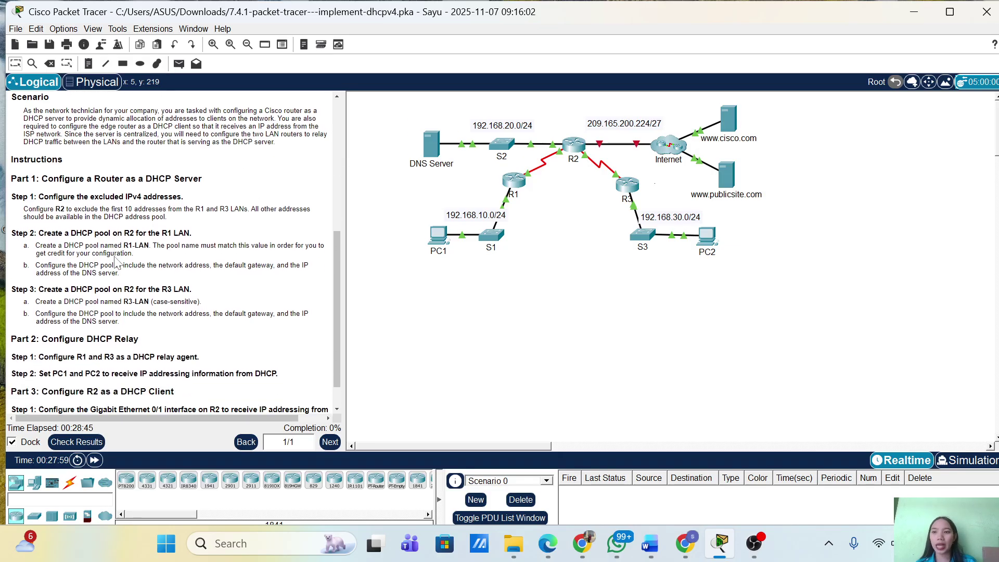
scroll(116, 262, down, 2)
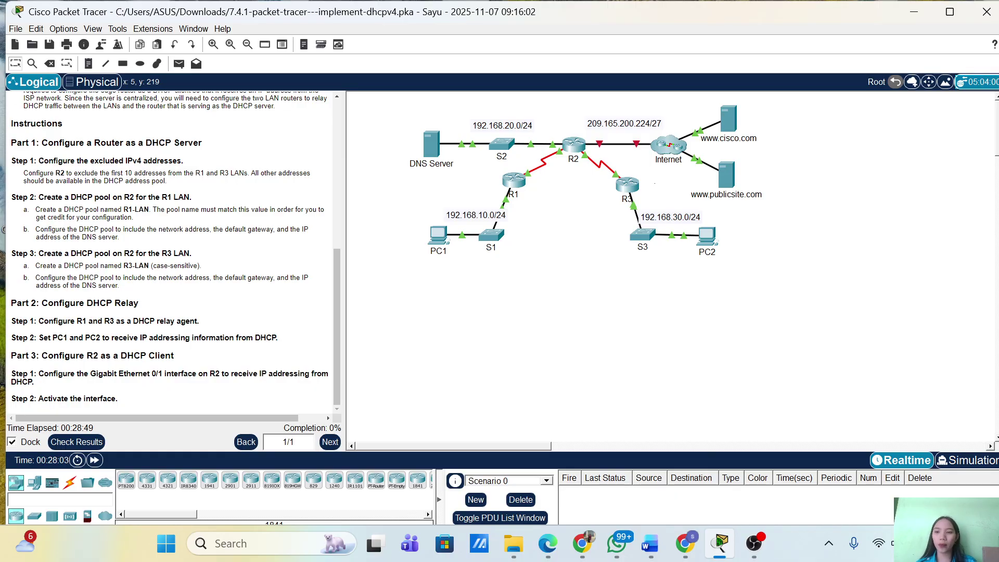
Step: Check the activity results and review the list of assessment items, closing the results when done
click(85, 445)
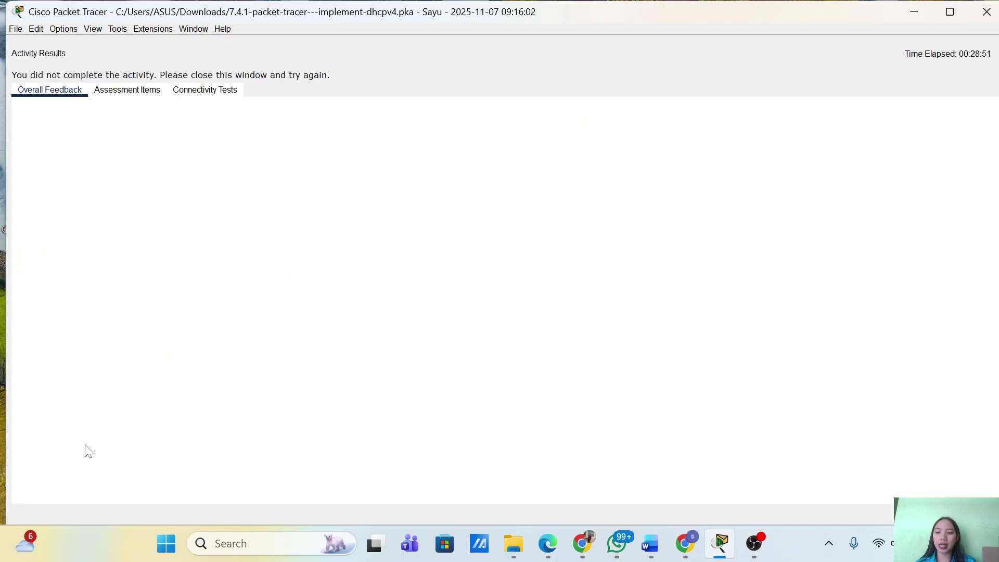
click(127, 90)
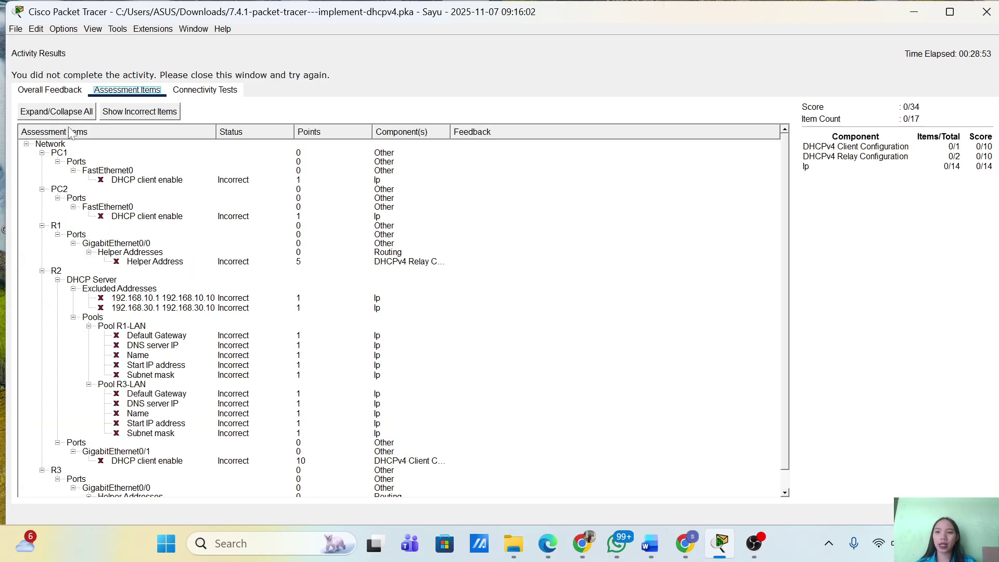
scroll(59, 342, down, 1)
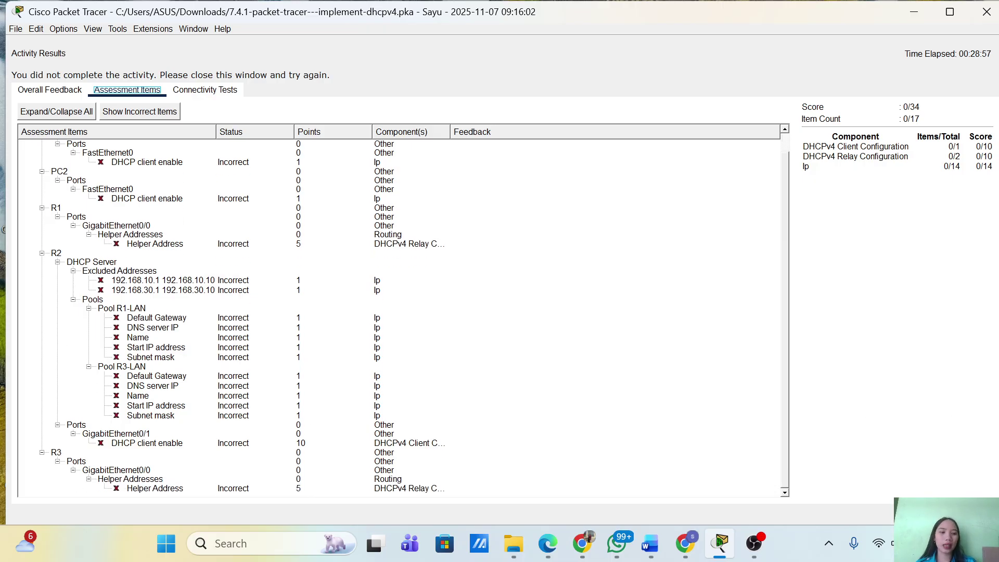
click(972, 514)
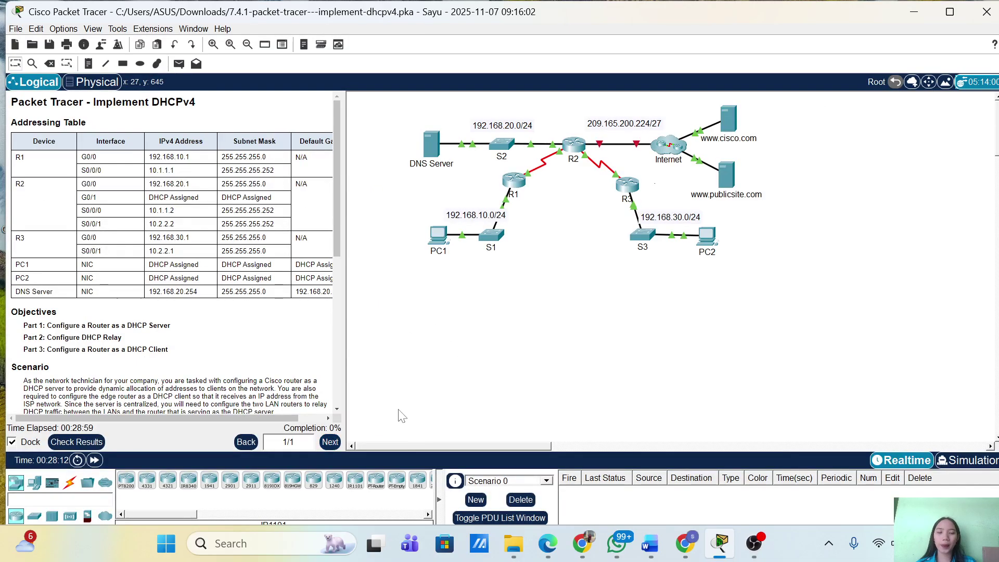
Step: Open router R2's command-line interface beside the instructions and bring up its user prompt
scroll(195, 266, down, 7)
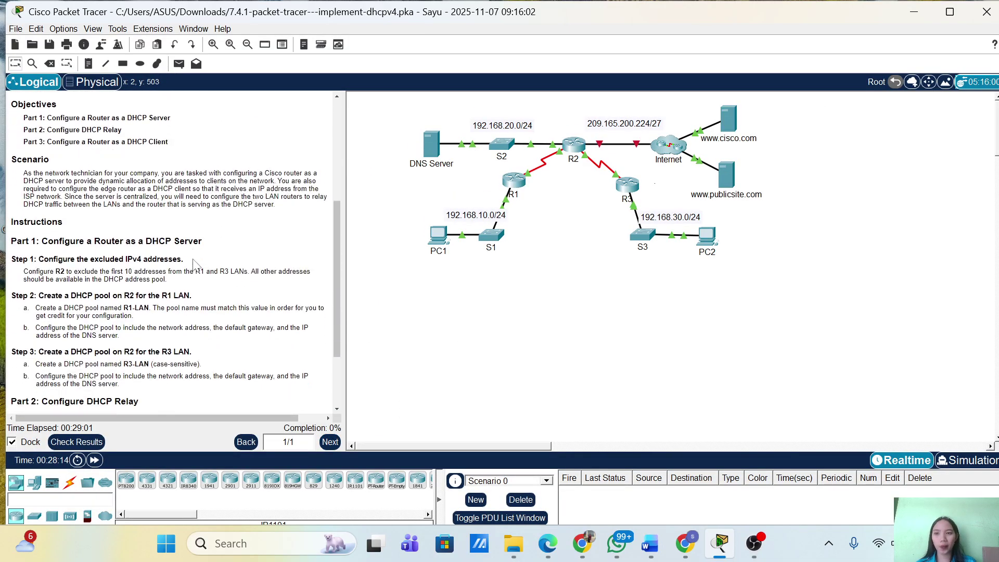
scroll(195, 265, up, 1)
scroll(195, 266, down, 1)
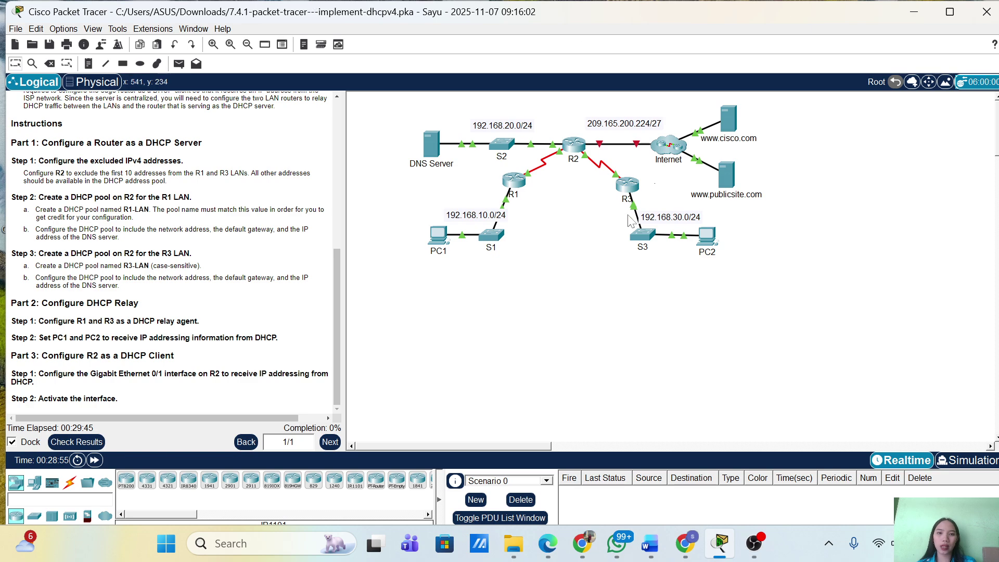
click(574, 142)
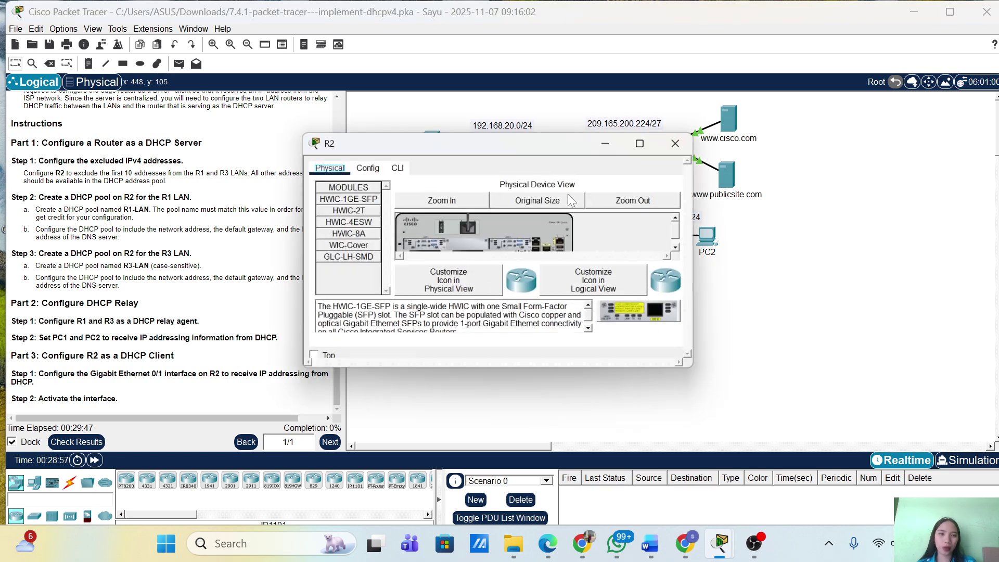
drag(554, 150, 831, 161)
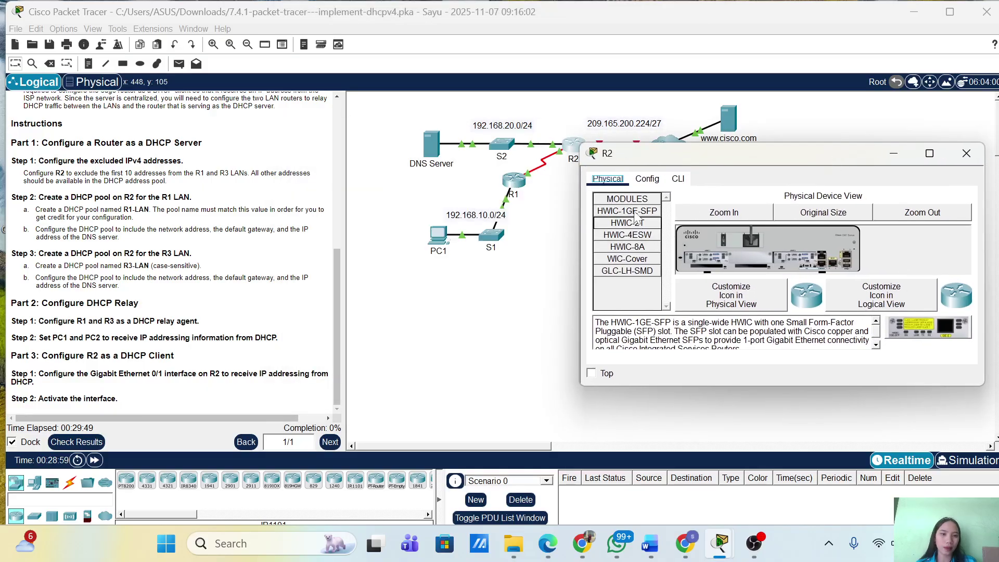
drag(725, 160, 663, 157)
click(618, 175)
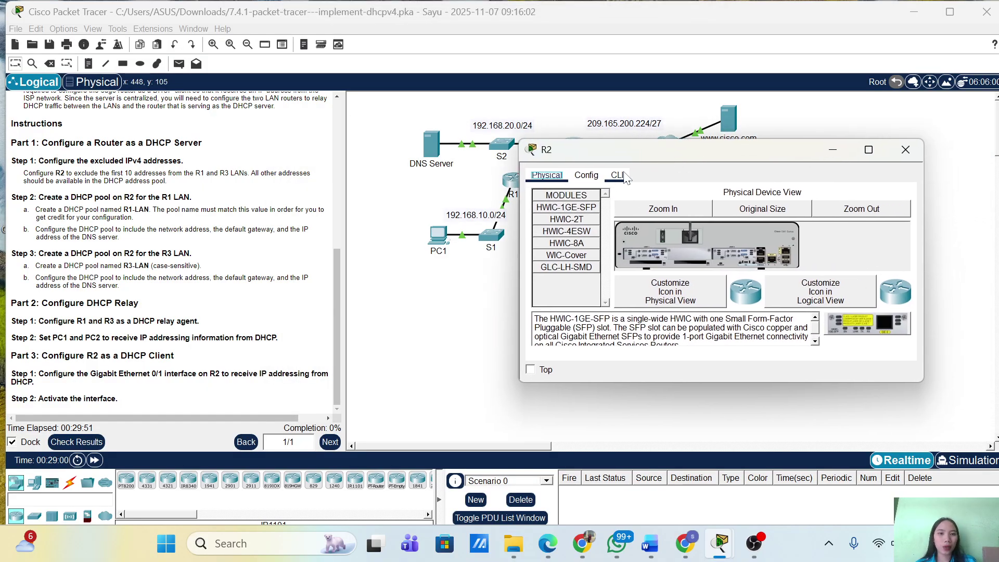
key(Return)
key(Return)
key(Return)
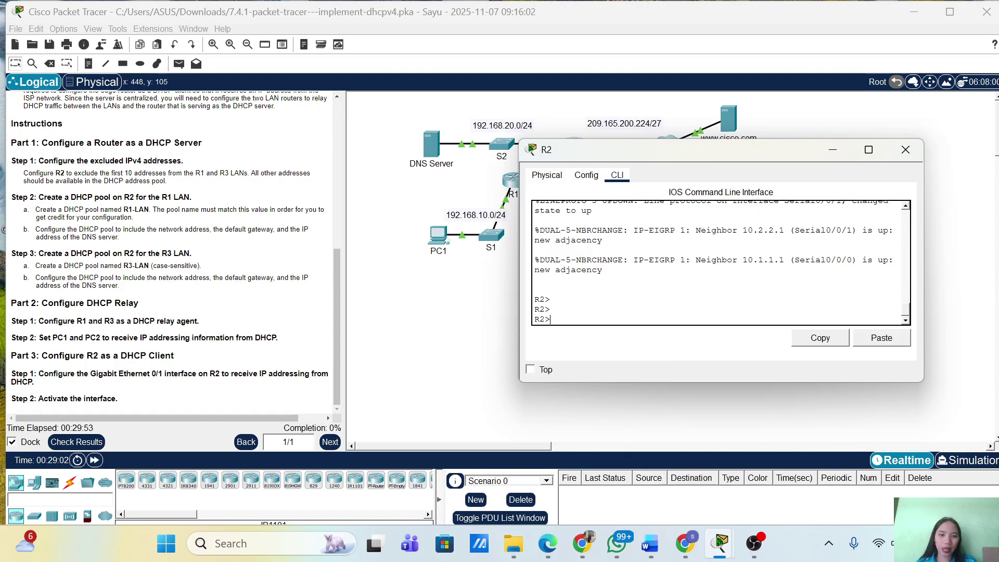
Step: Enter privileged mode on R2 with enable, and global configuration mode with conf term
text(ena)
key(Tab)
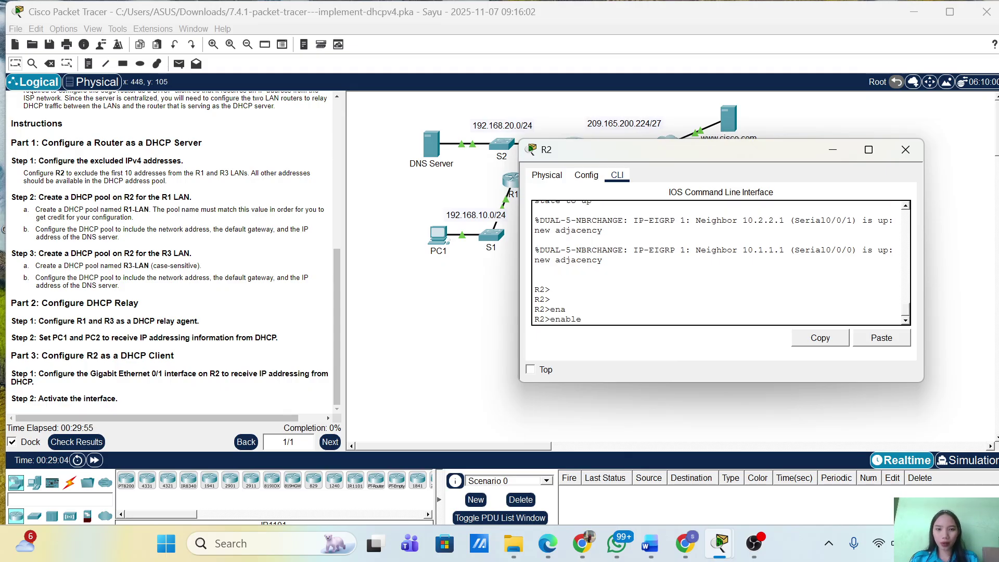
key(Return)
text(conf term)
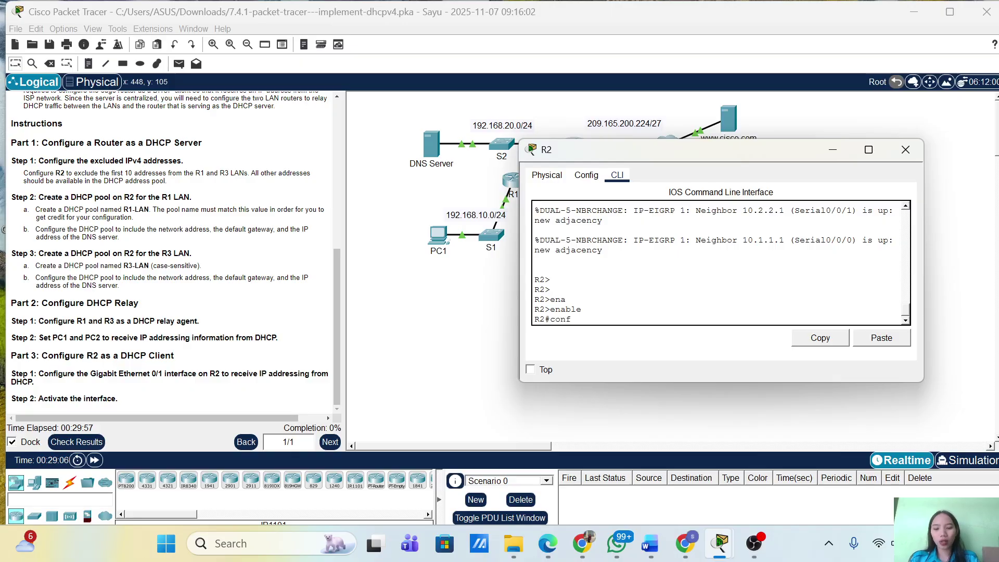
key(Return)
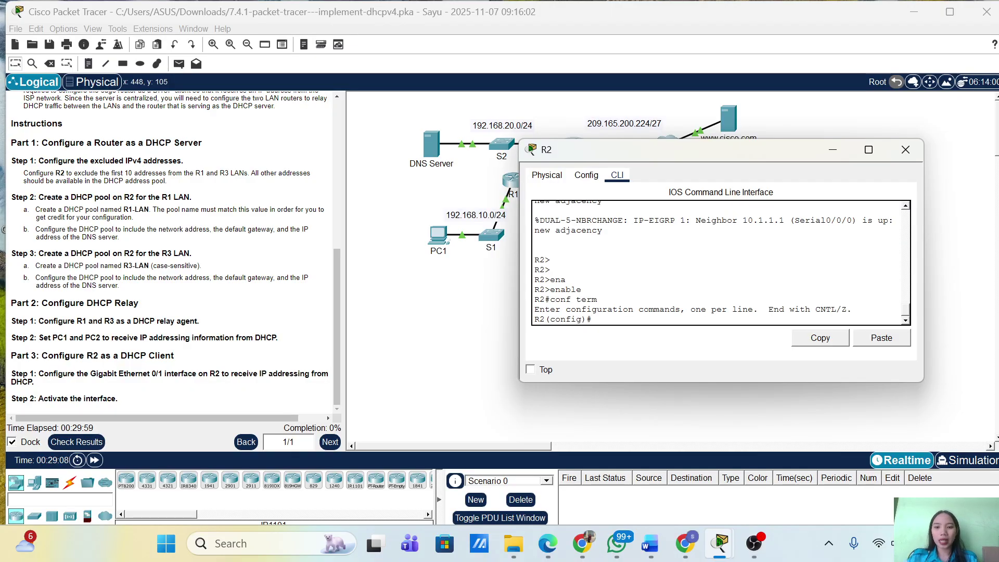
Step: Exclude the single address 192.168.10.10 from DHCP on R2 using ip dhcp excluded-address
text(ip dh)
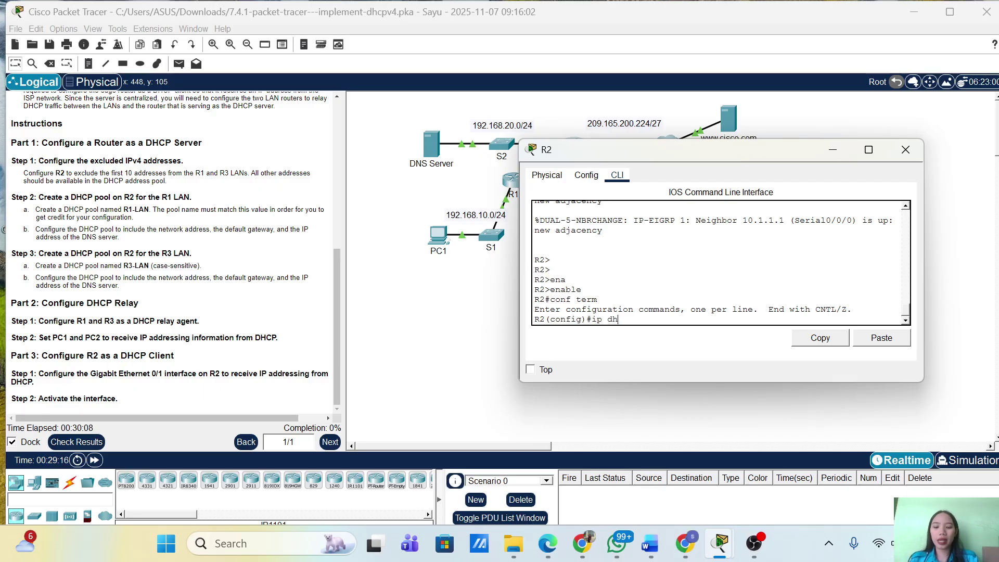
key(Tab)
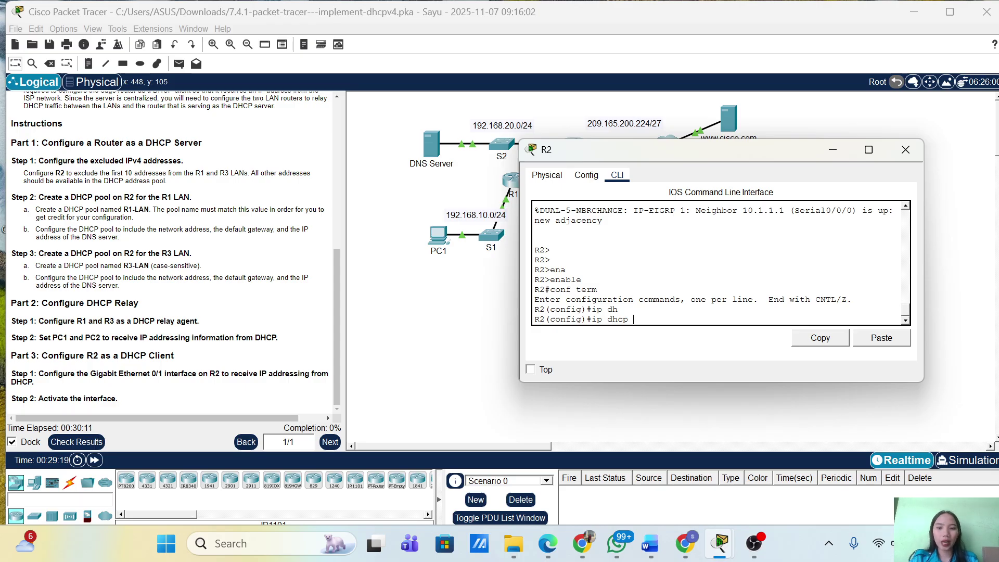
text(exc)
key(Tab)
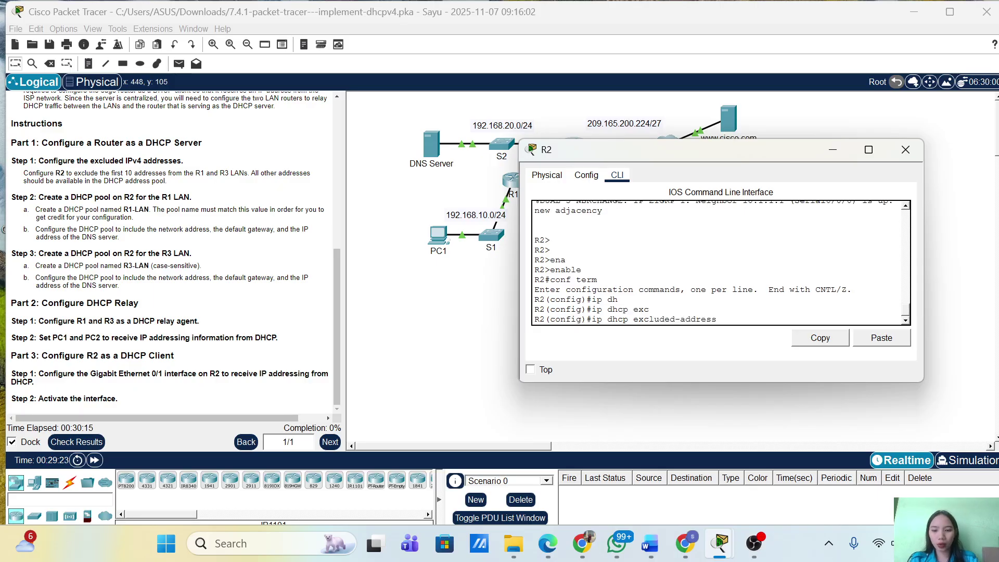
text(119)
text(2)
key(BackSpace)
key(BackSpace)
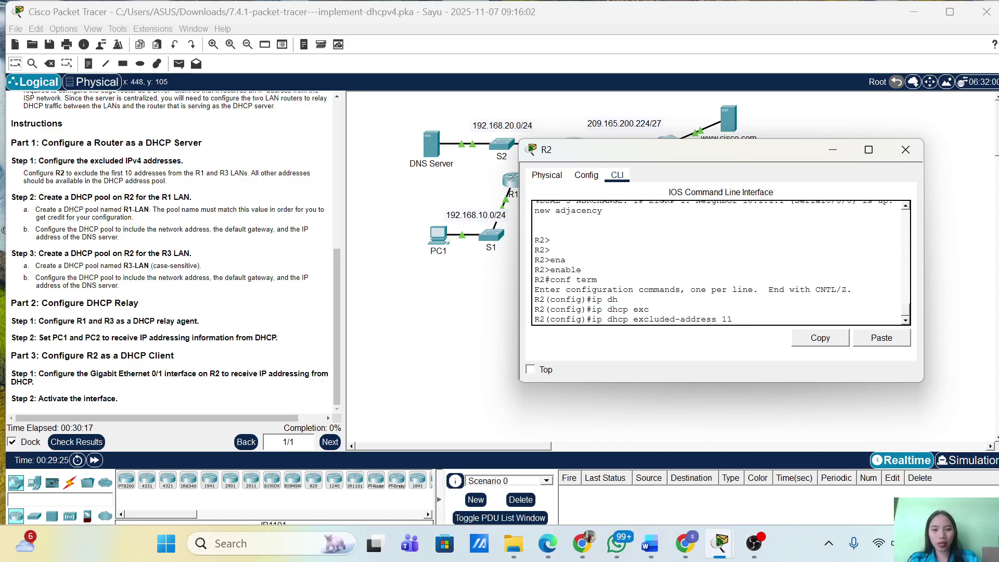
text(92.168)
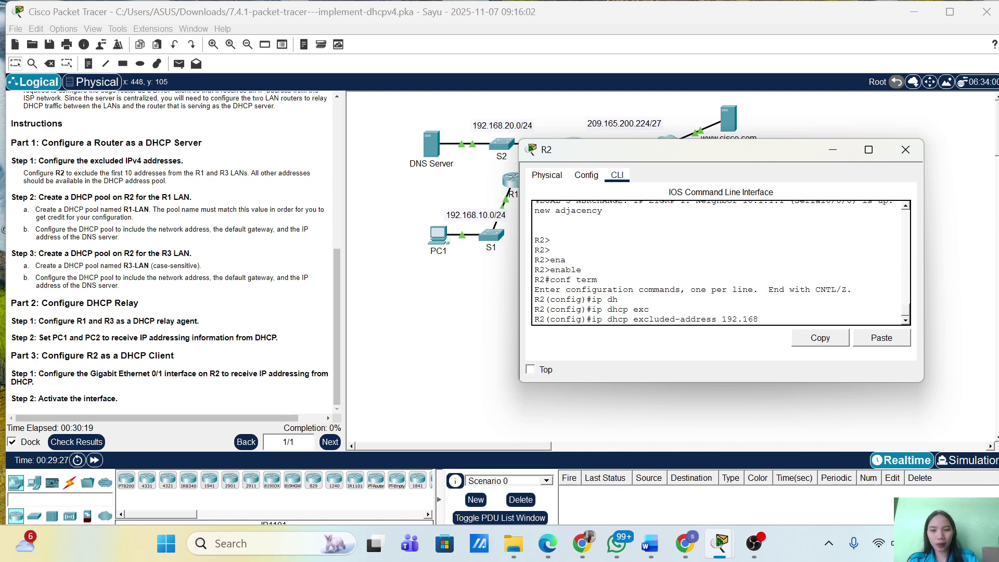
text(.10.10)
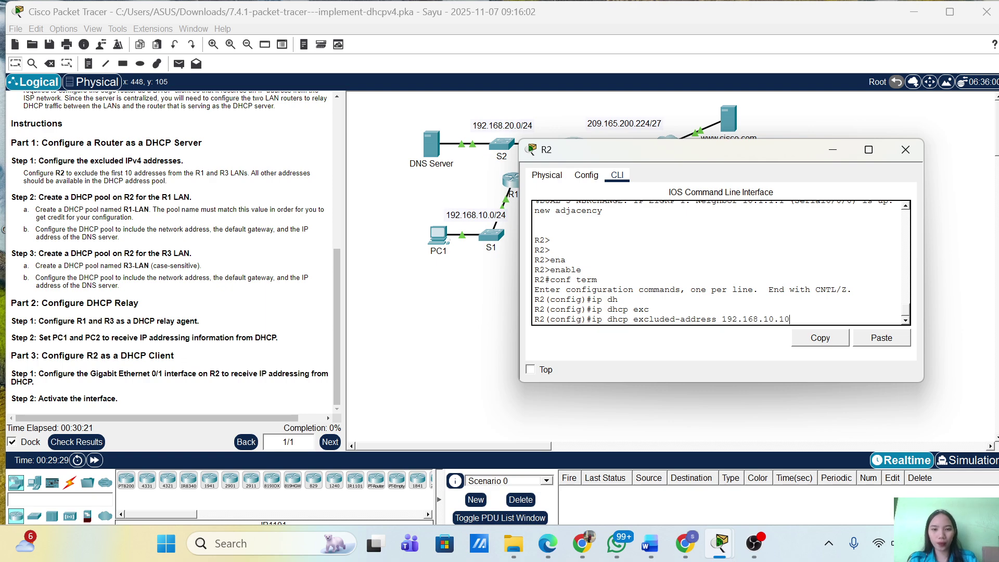
key(Return)
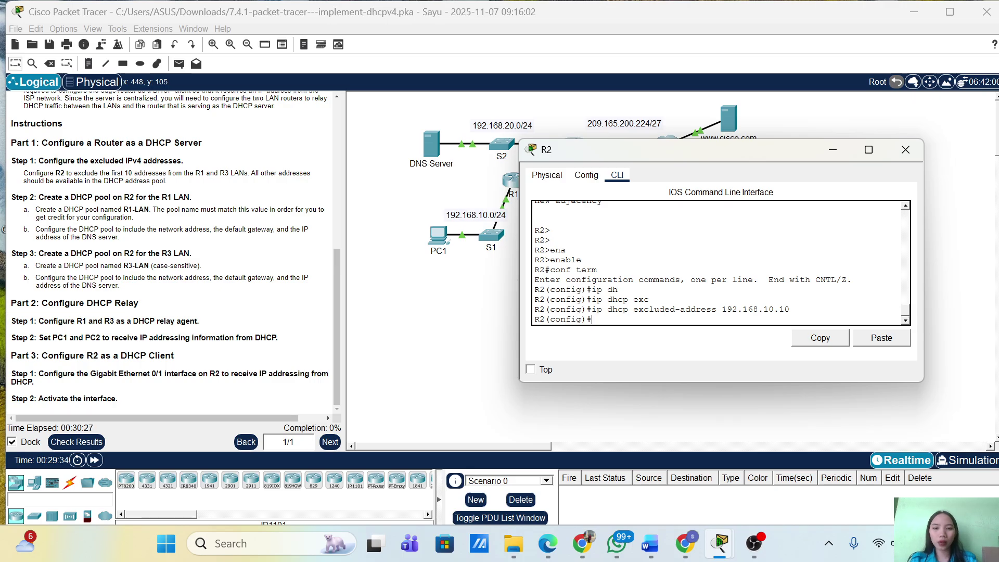
Step: Exclude the R1 LAN range 192.168.10.1 to 192.168.10.10 from DHCP on R2 by editing the previous command
key(Up)
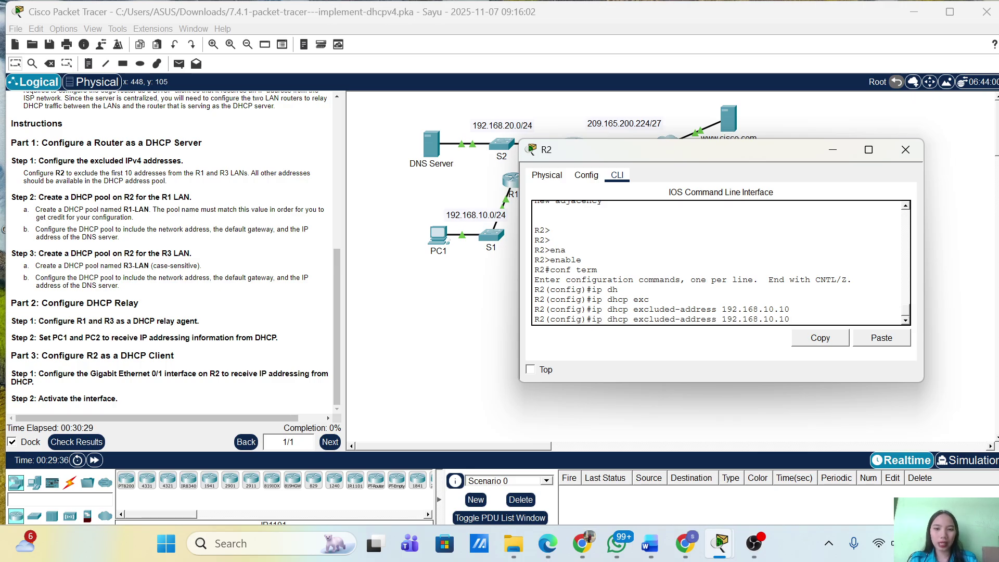
key(Left)
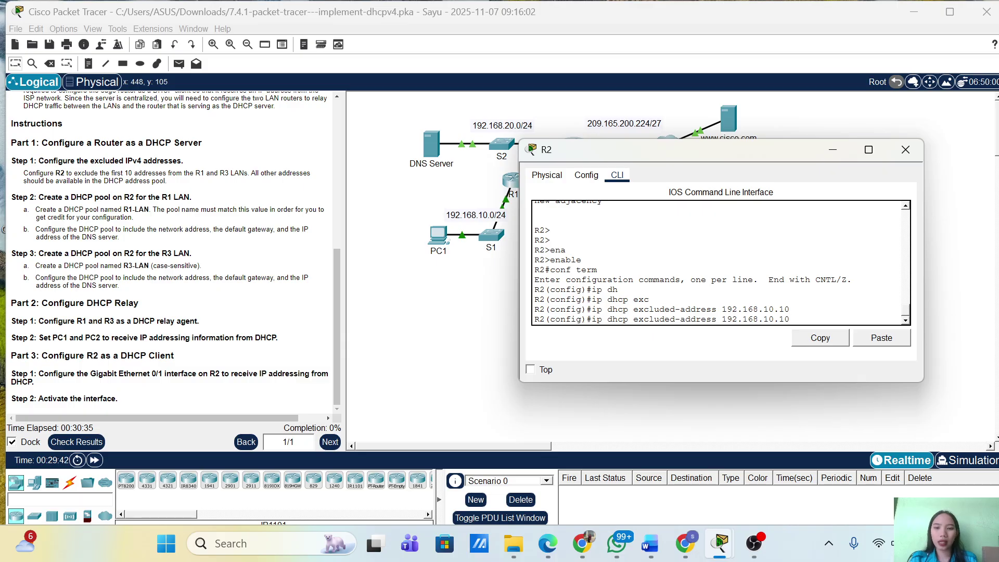
key(BackSpace)
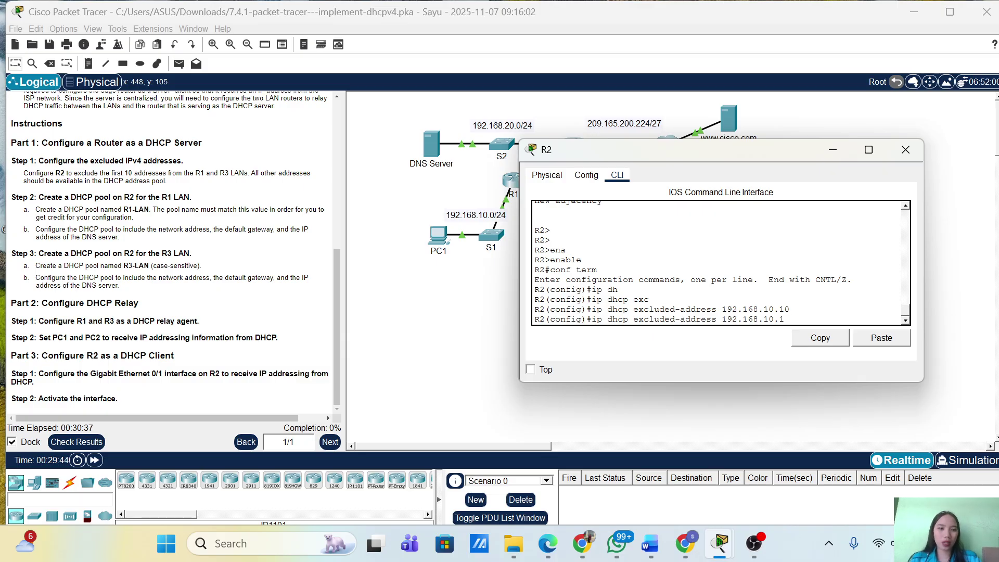
text(192.168.)
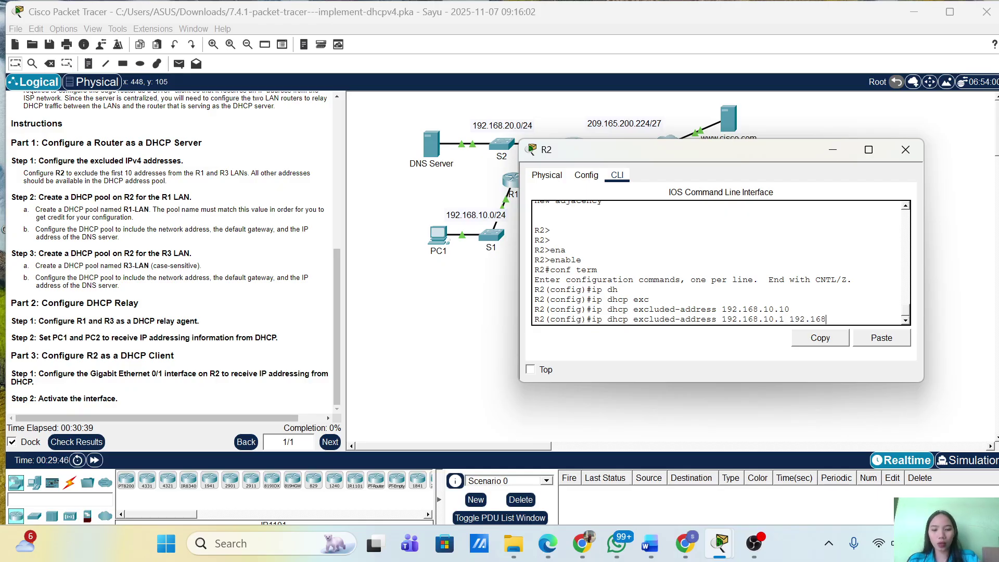
text(10.1)
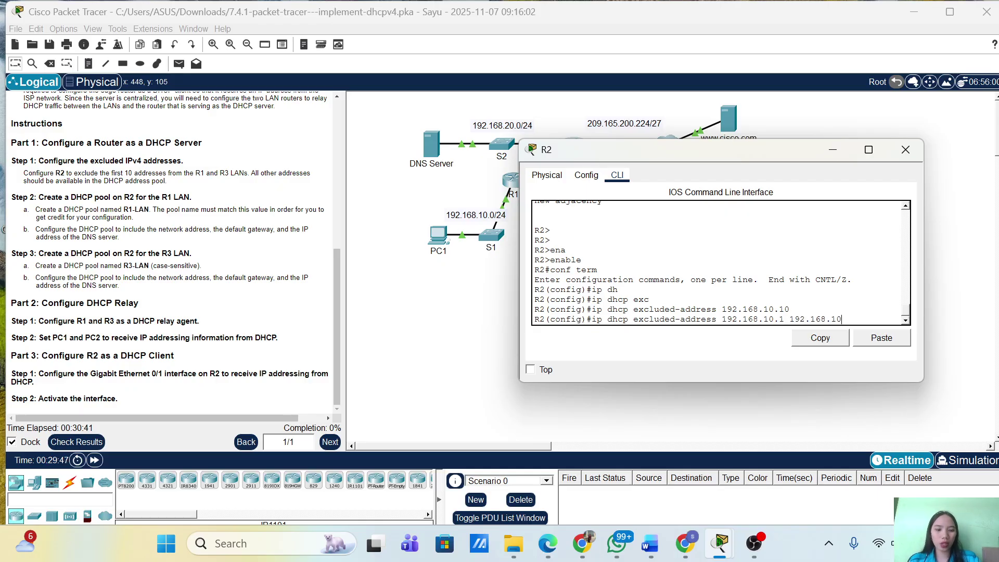
text(0)
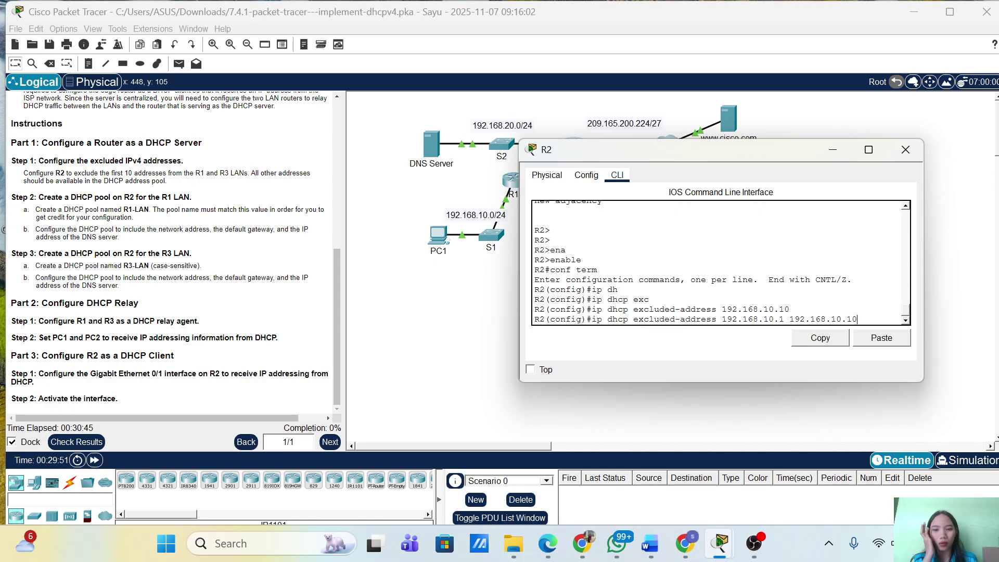
key(Return)
Step: Exclude the R3 LAN range 192.168.30.1 to 192.168.30.10 from DHCP on R2 by editing the previous exclusion command
key(Up)
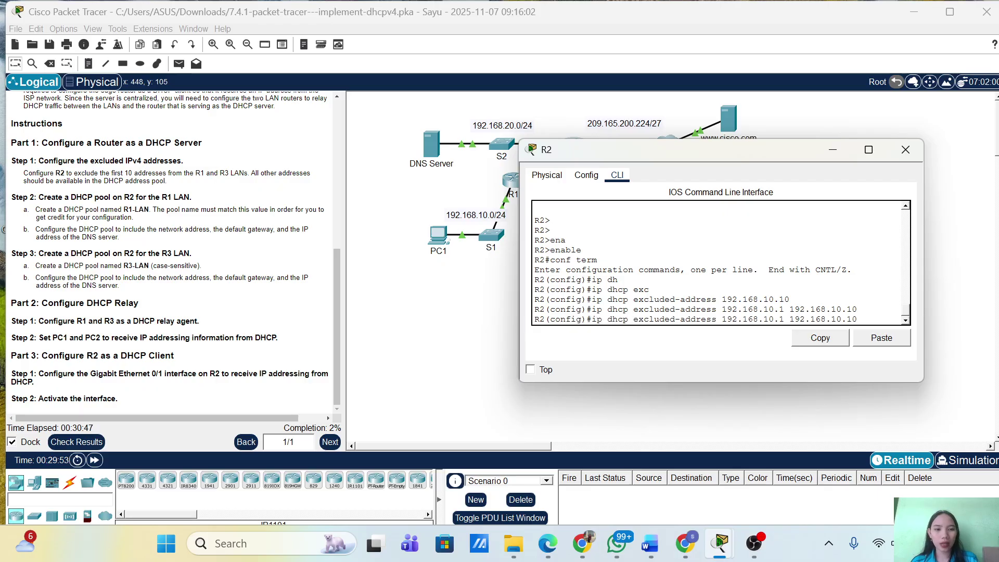
key(Left)
key(Left)
key(Left)
key(Left)
key(Left)
key(Left)
key(Left)
key(Left)
key(Left)
key(Left)
key(Left)
key(Left)
key(Left)
key(Left)
key(Left)
key(Left)
key(Left)
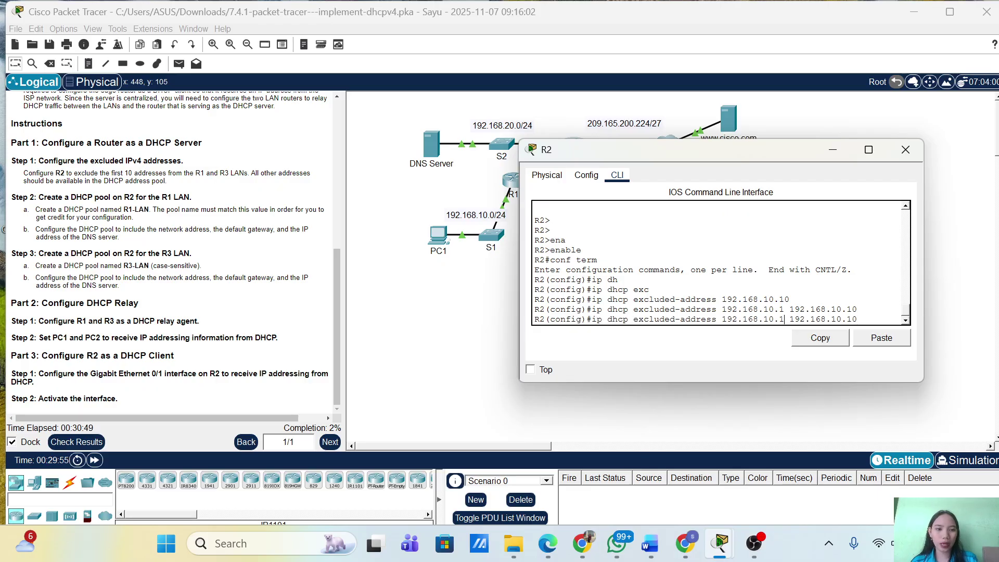
key(BackSpace)
text(3)
key(Delete)
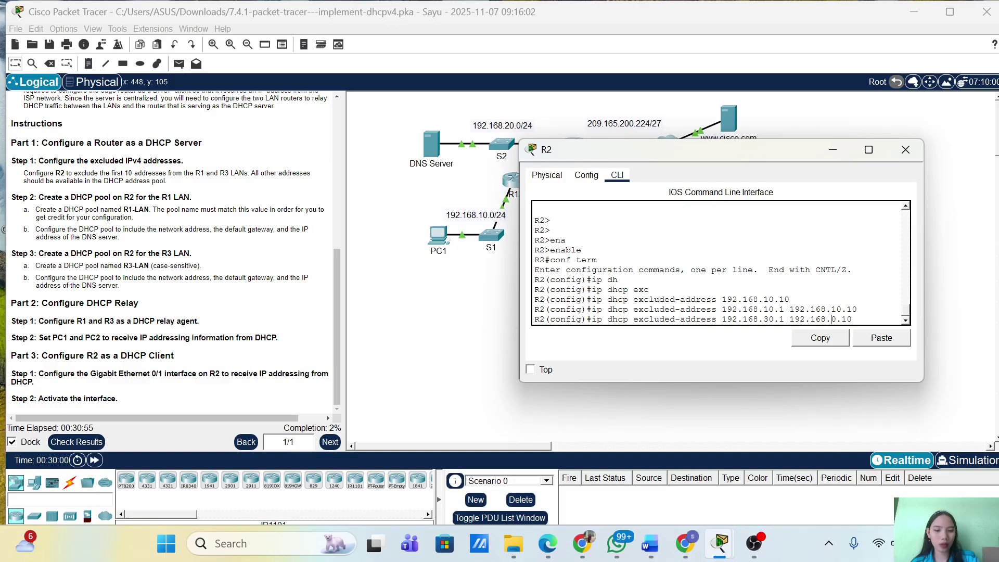
text(4)
key(BackSpace)
text(3)
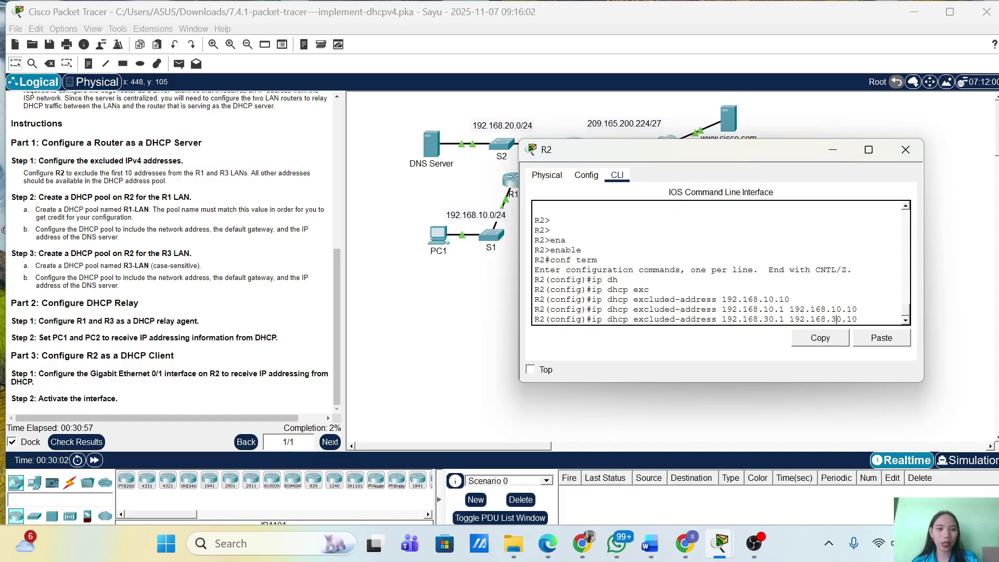
key(Return)
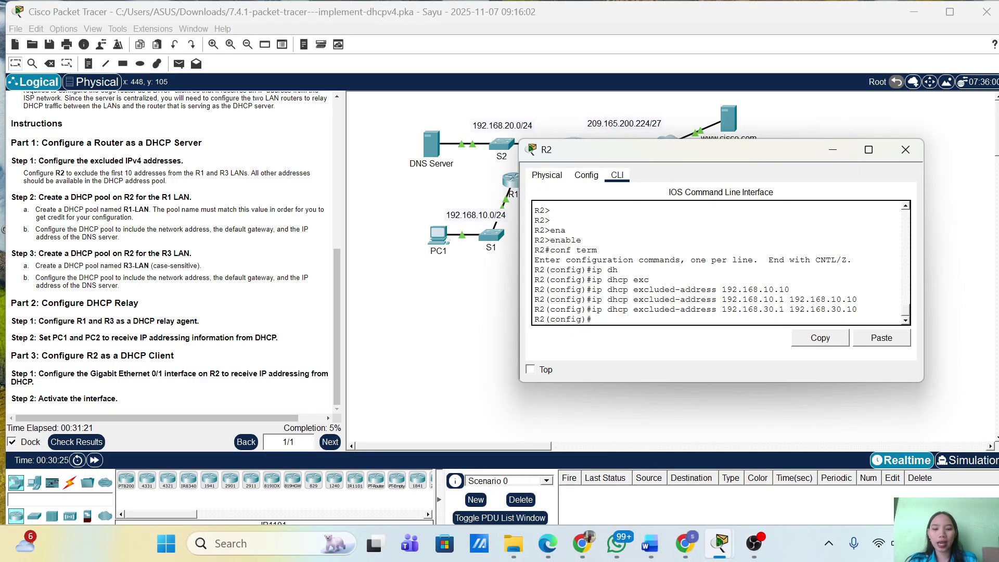
text(ip)
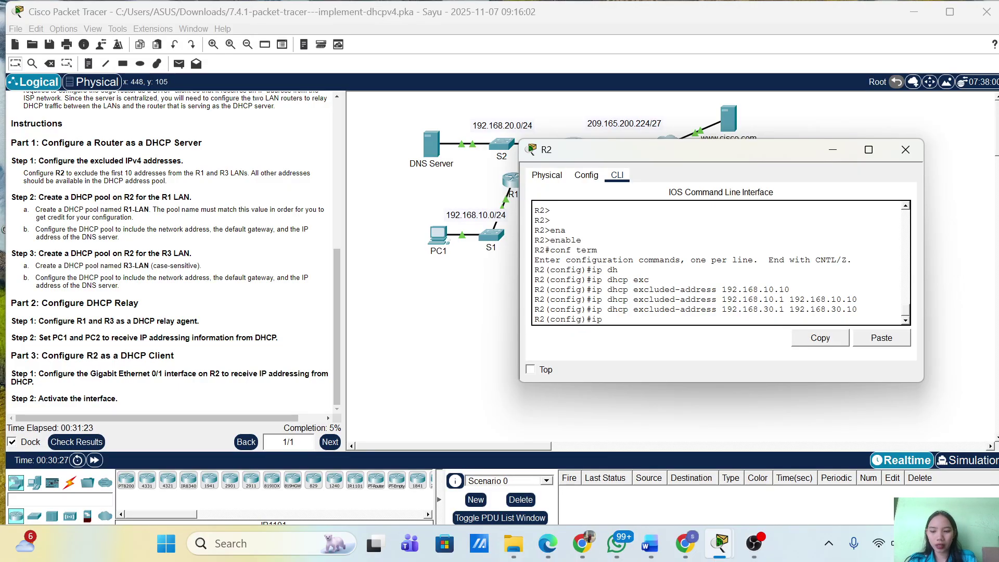
key(Return)
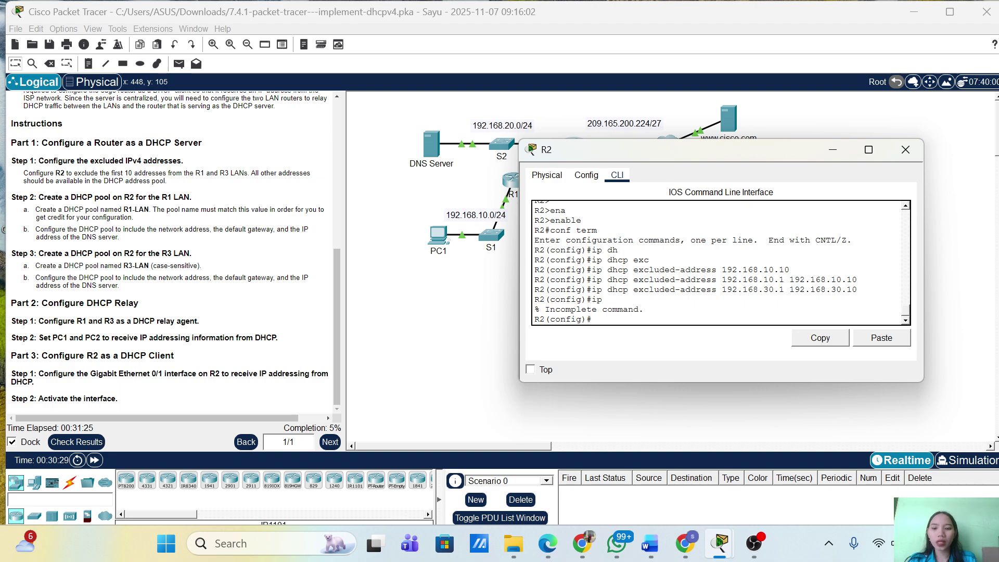
text(dh)
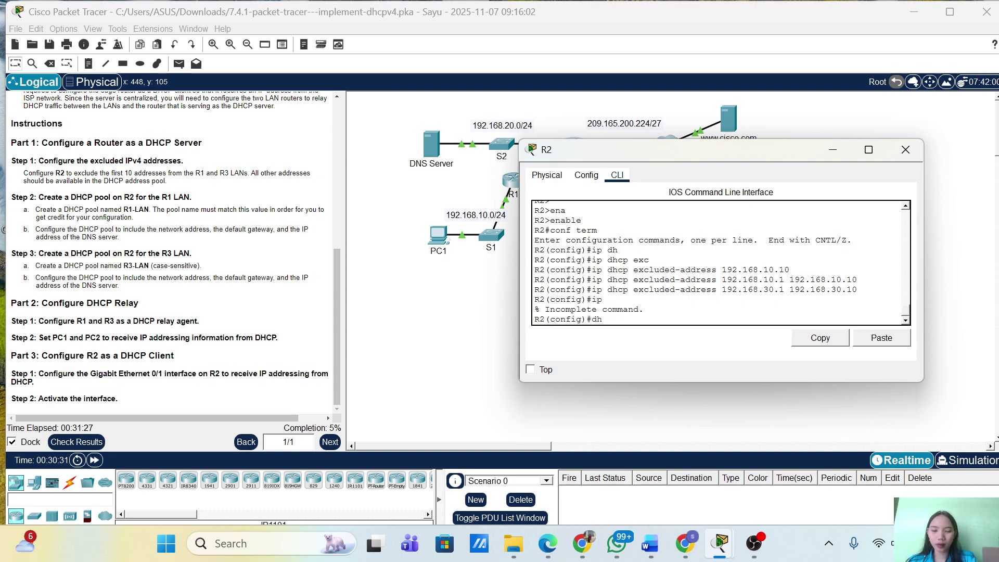
key(Tab)
key(BackSpace)
key(BackSpace)
Step: Create a DHCP pool named R1-LAN on R2 with ip dhcp pool
text(i)
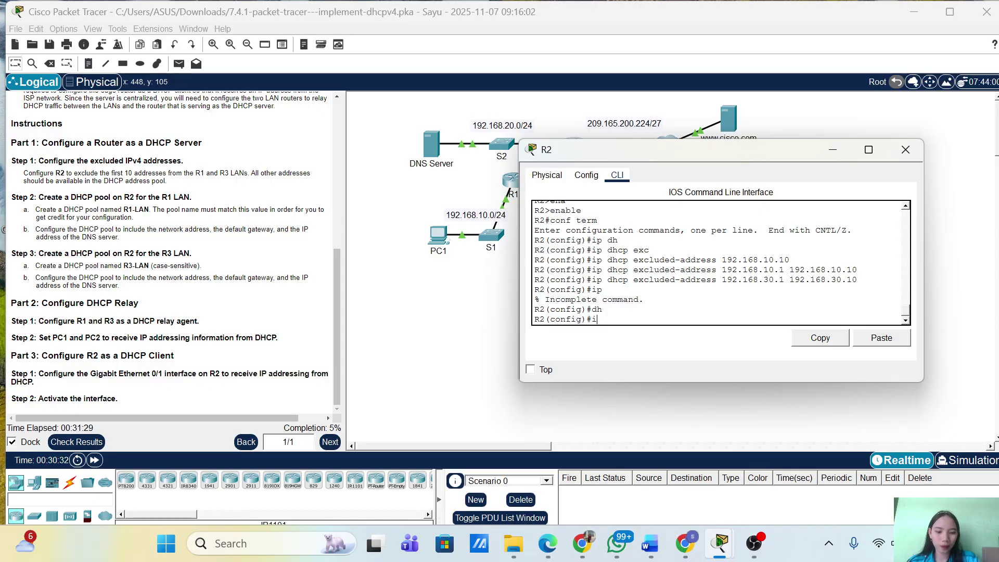
text(p dh)
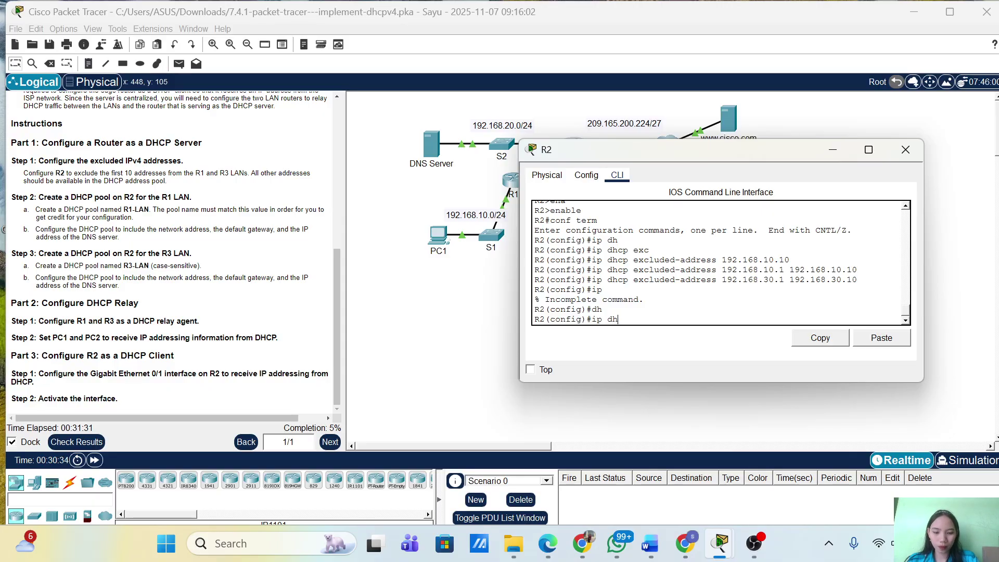
key(Tab)
text(poo)
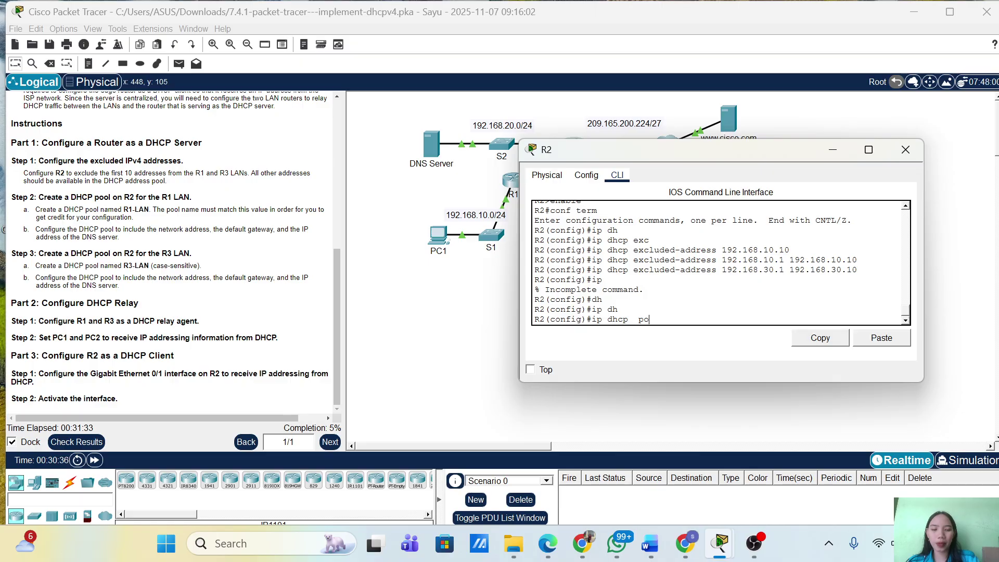
key(Tab)
text(R)
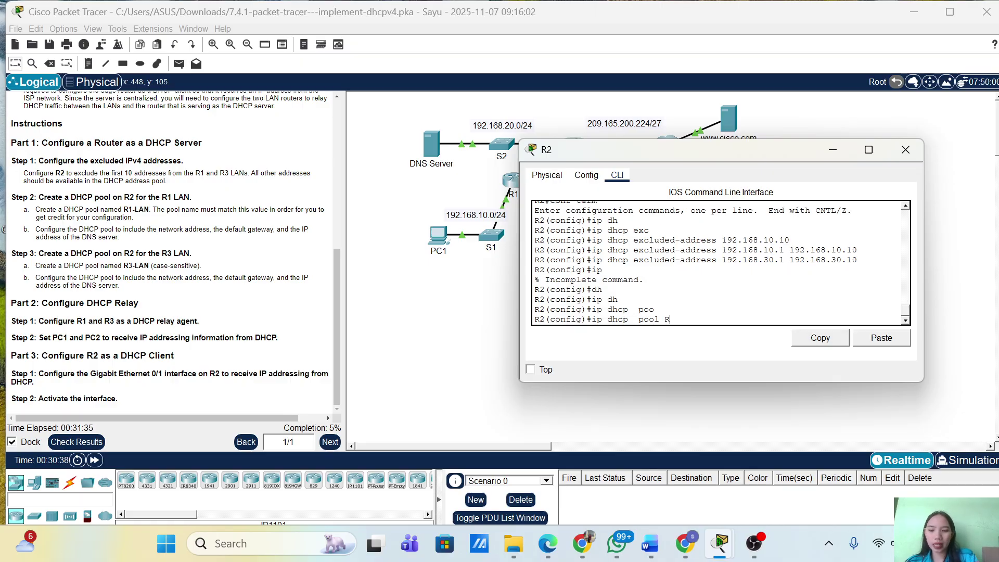
text(1_)
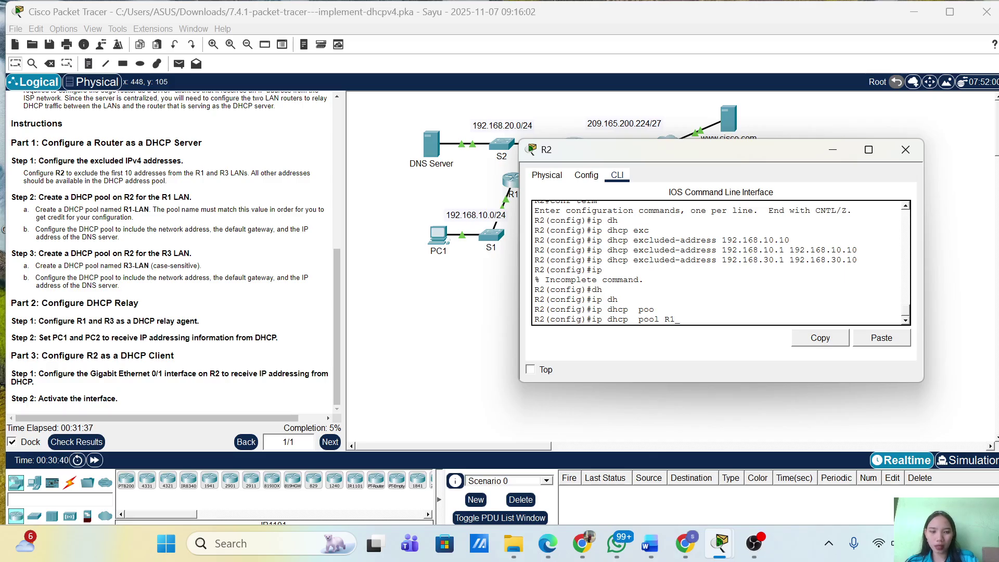
text(LAN)
key(BackSpace)
key(BackSpace)
key(BackSpace)
key(BackSpace)
text(-LAN)
key(Return)
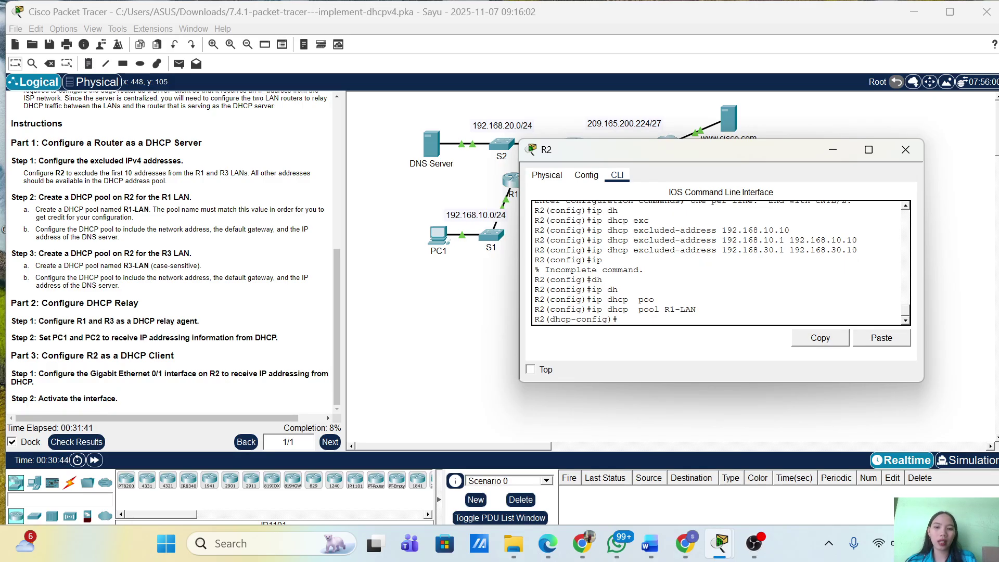
Step: Set the R1-LAN pool's network to 192.168.10.0 with mask 255.255.255.0
text(net)
key(Tab)
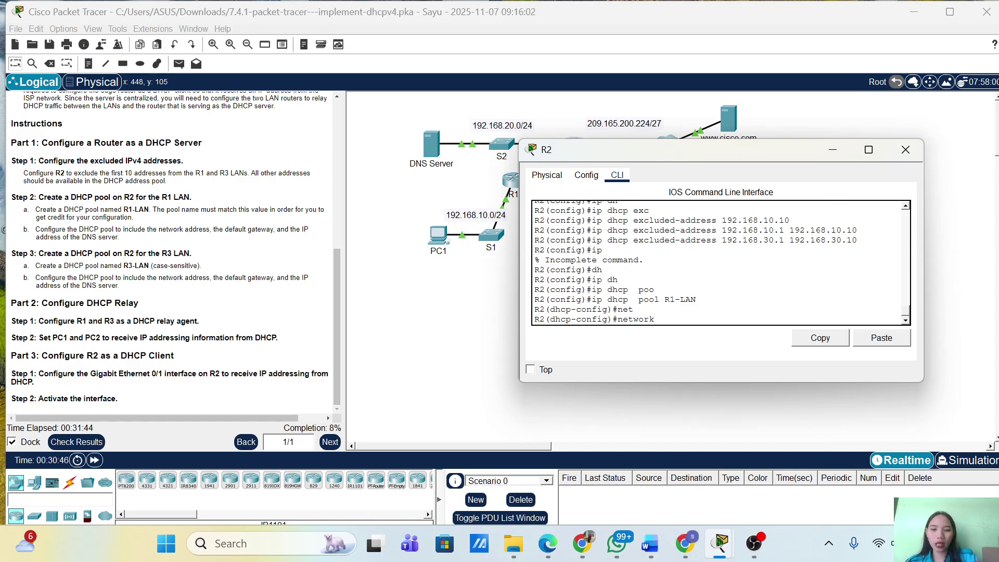
text(192.1)
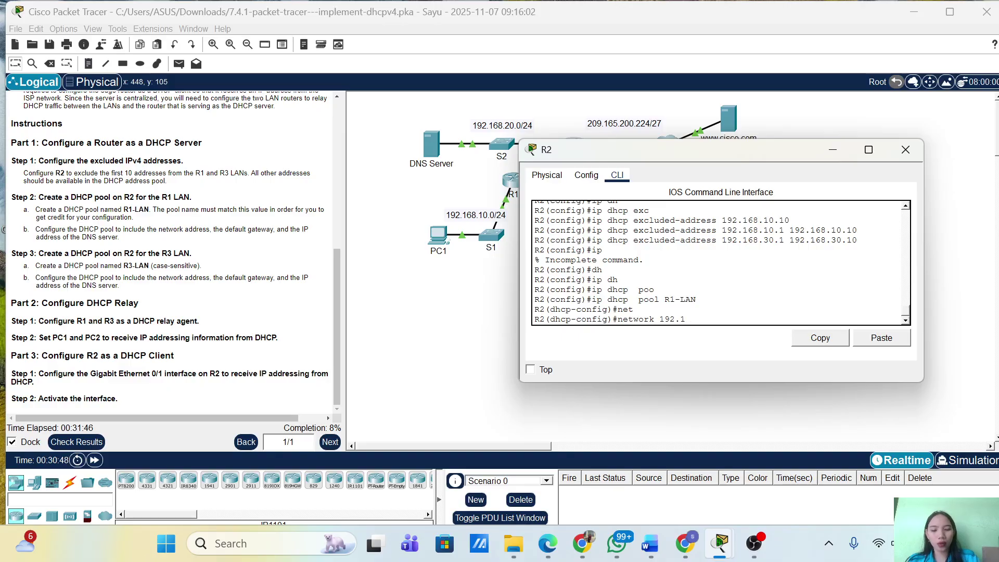
text(68.1)
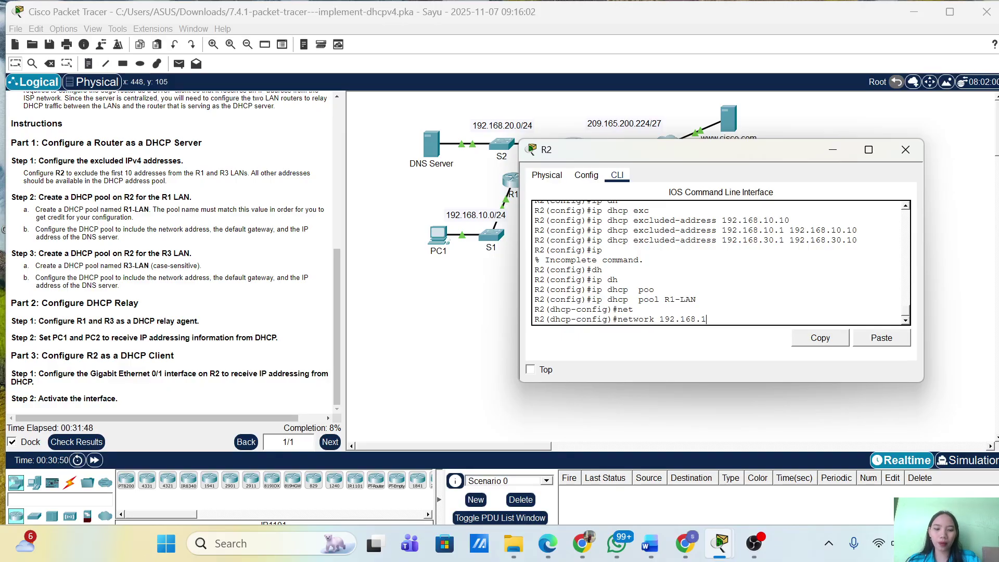
text(0.0 255)
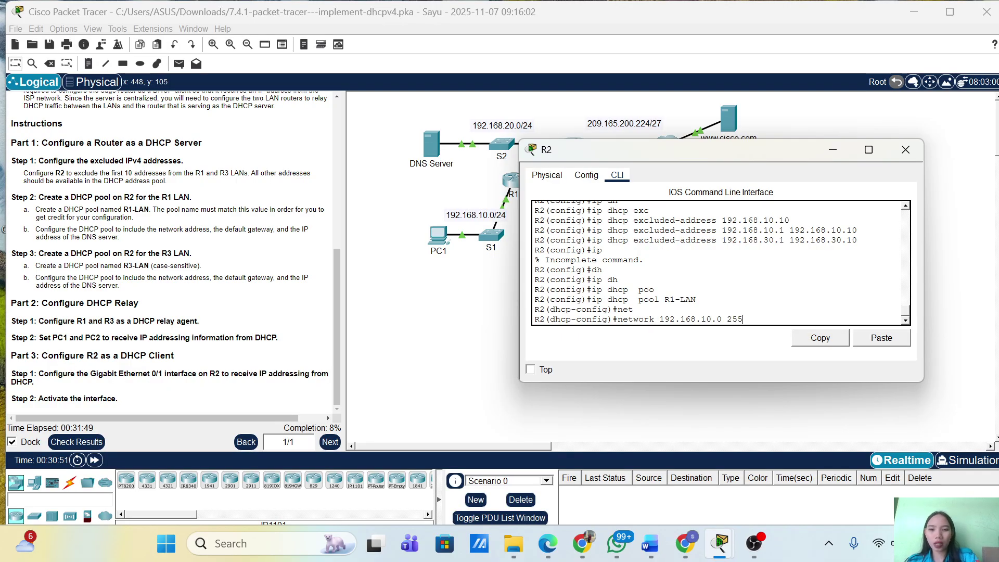
text(.255.255)
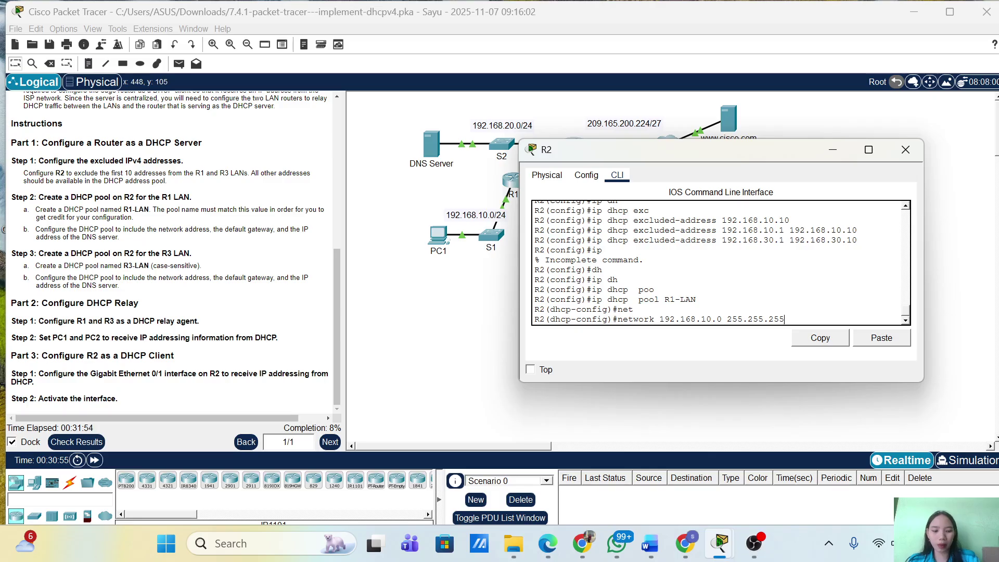
text(.0)
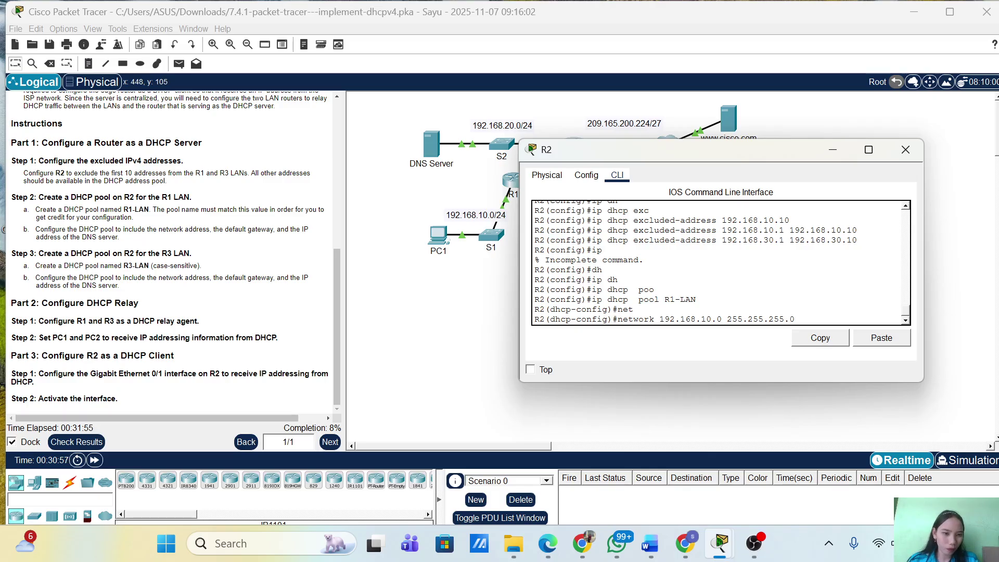
key(Return)
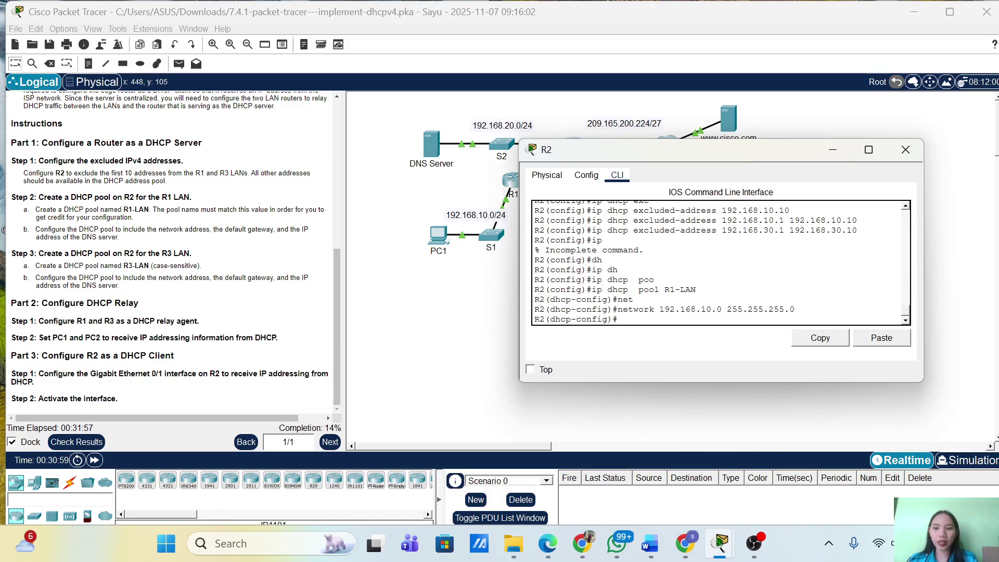
Step: Set the R1-LAN pool's default gateway to 192.168.10.1 with default-router
text(default-router)
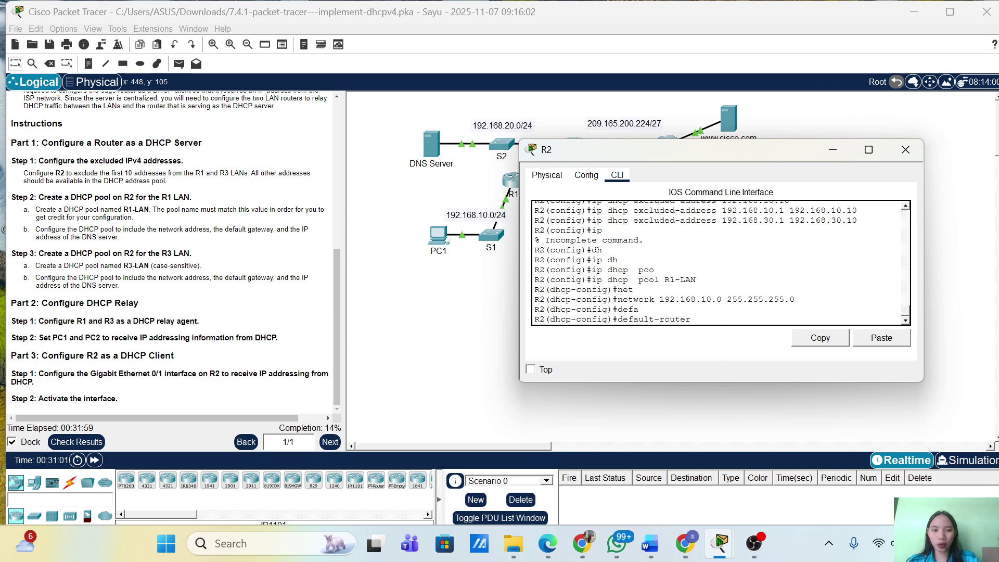
key(Tab)
text(192.1)
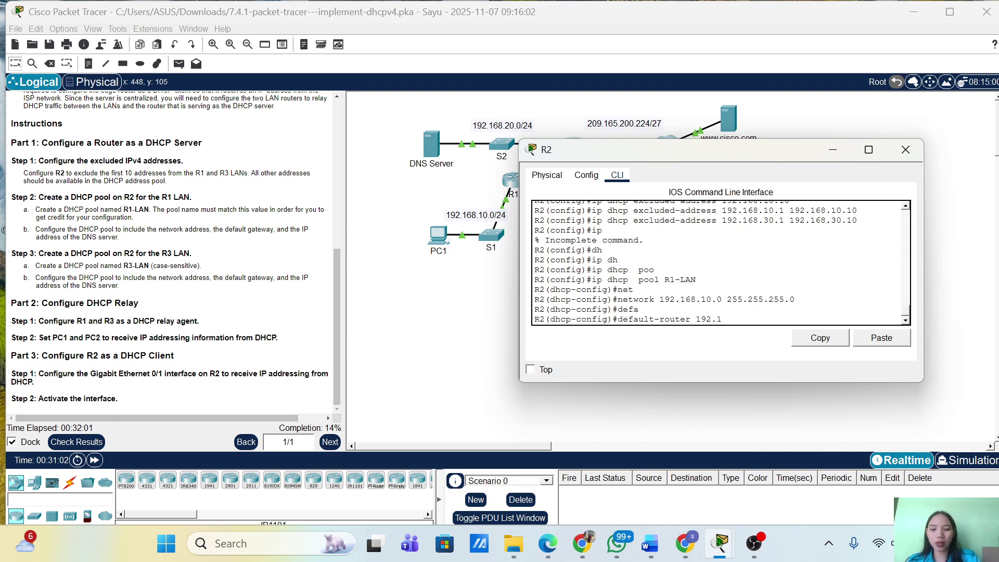
text(68.1)
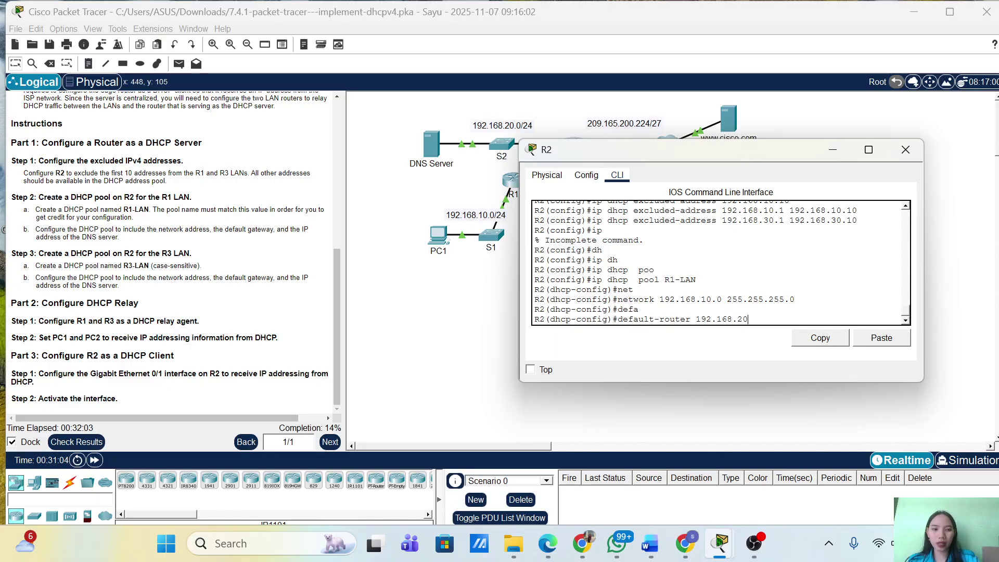
text(0.1)
key(Return)
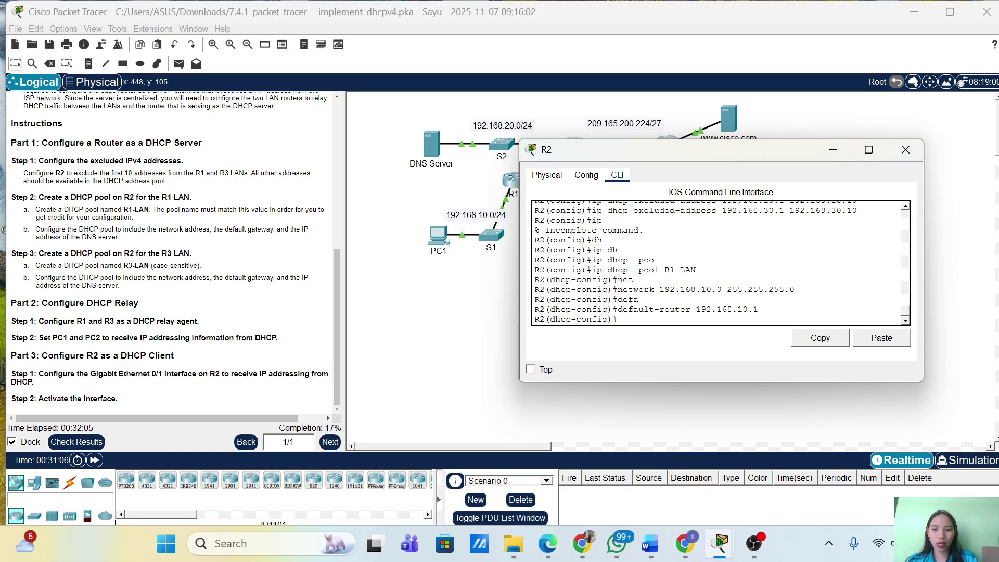
Step: Set the R1-LAN pool's DNS server to 192.168.20.254 with dns-server
text(dns)
key(Tab)
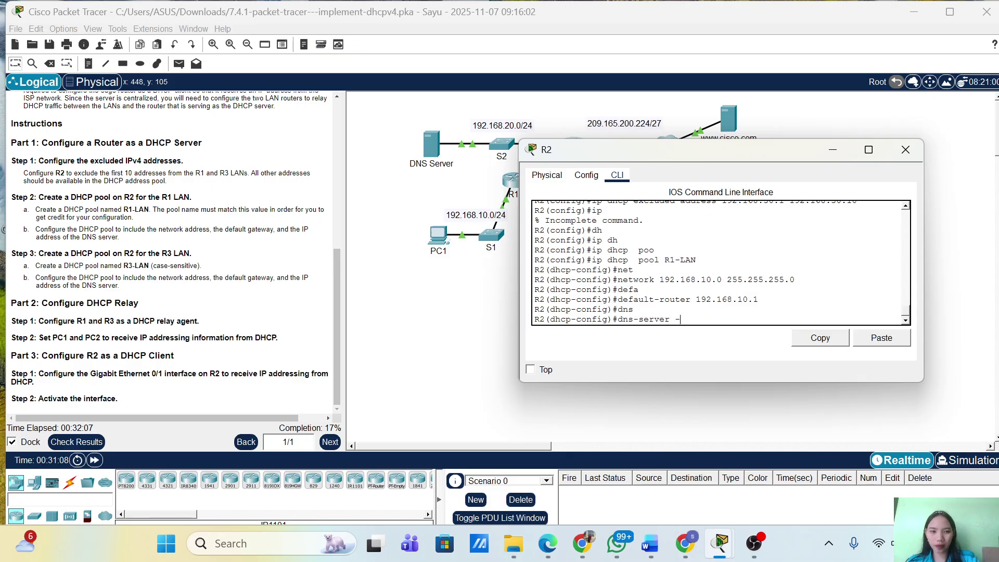
text(192.)
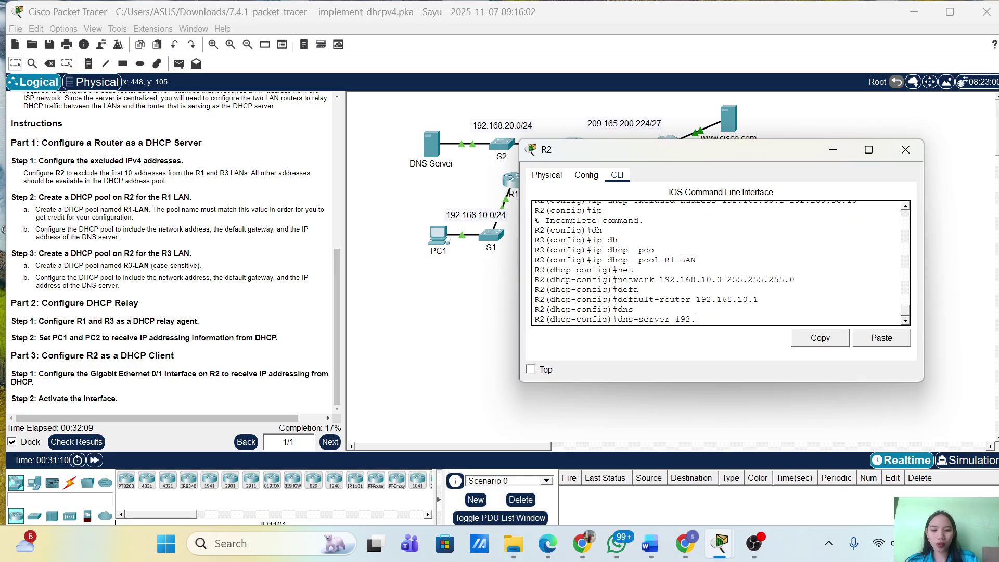
text(168.2)
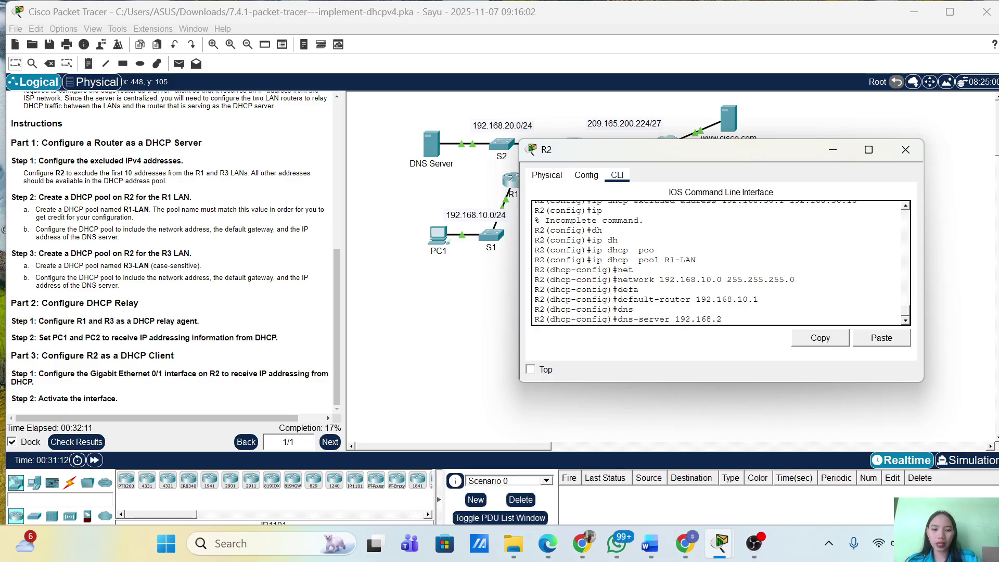
text(0.254)
key(Return)
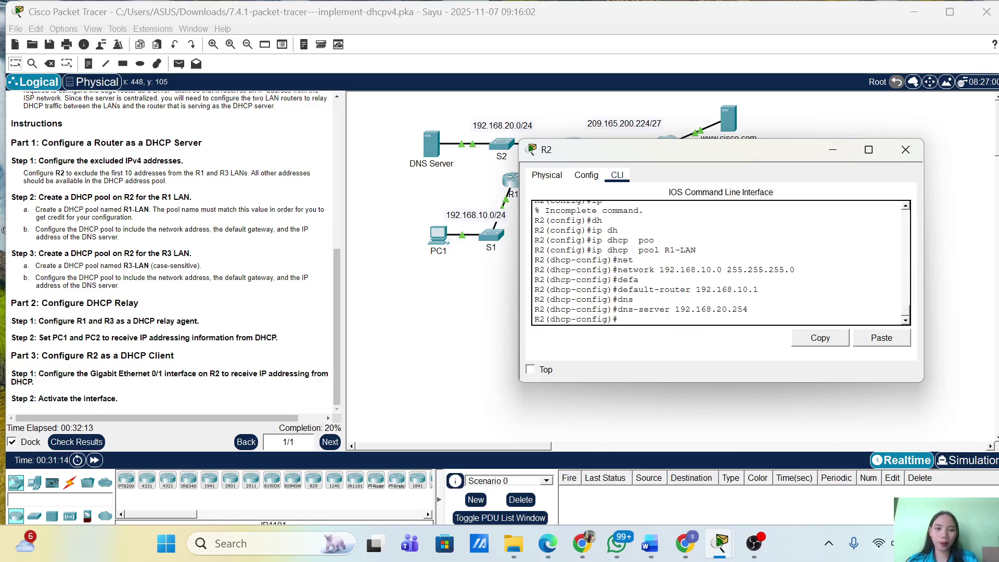
Step: Exit the R1-LAN pool configuration to return R2 to global configuration mode
key(Return)
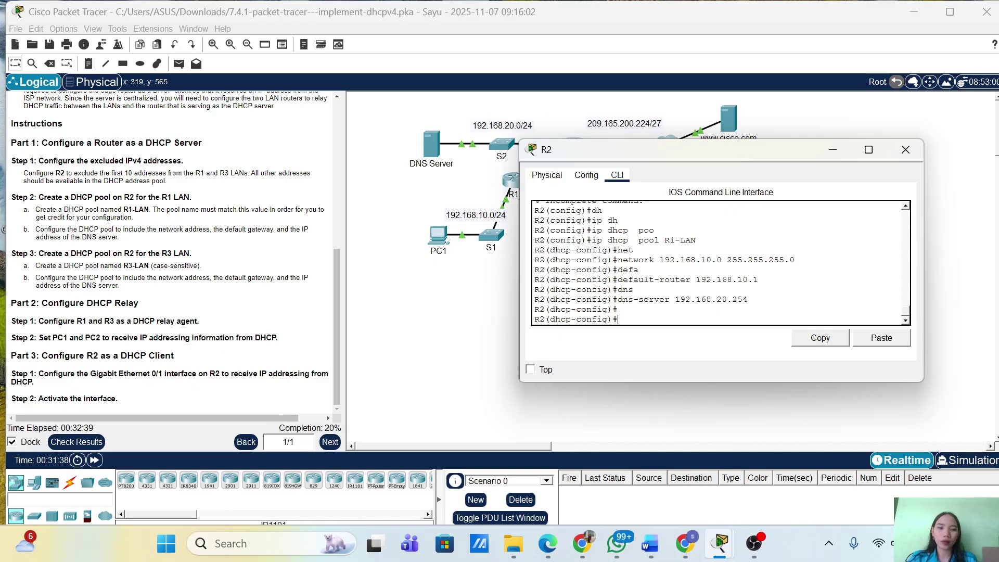
text(ex)
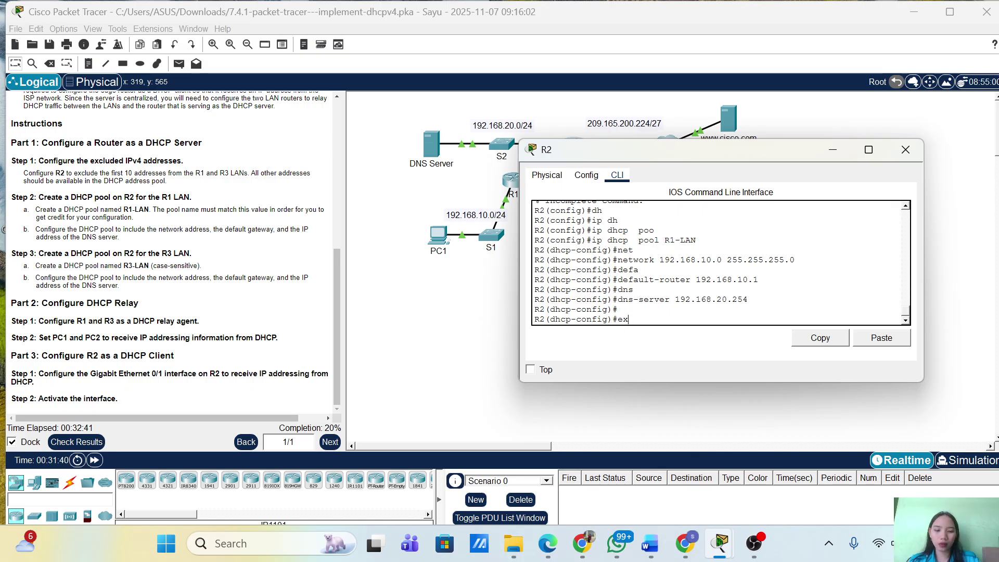
text(it)
key(Return)
key(Return)
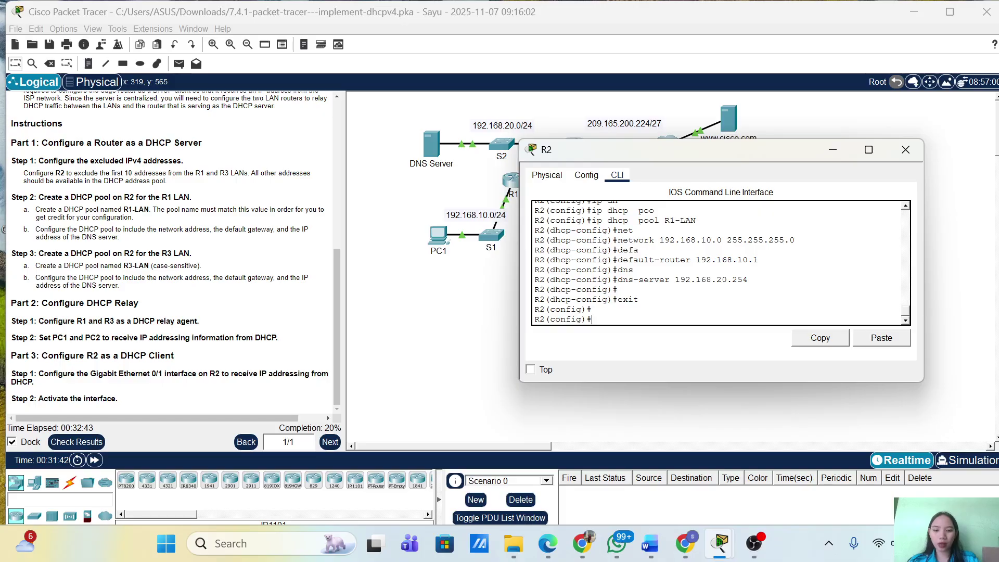
Step: Create a DHCP pool named R3-LAN on R2 with ip dhcp pool
text(ip dh)
key(Tab)
text(poo)
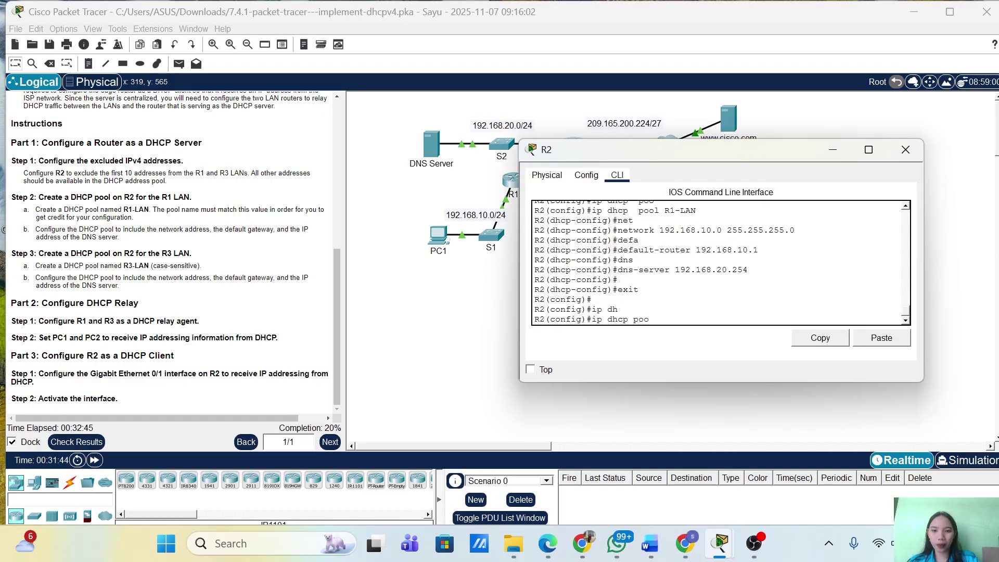
key(Tab)
text(R)
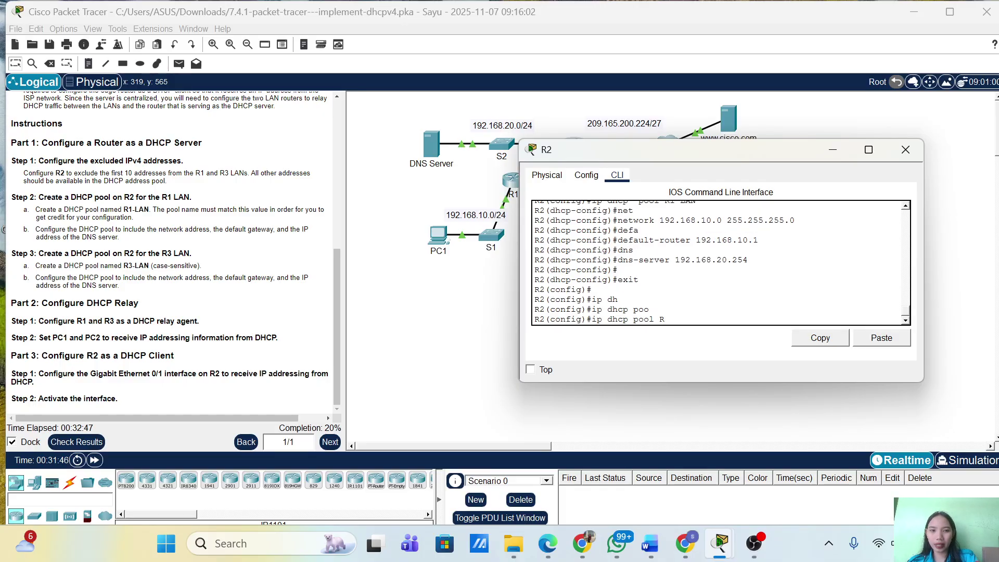
text(3-)
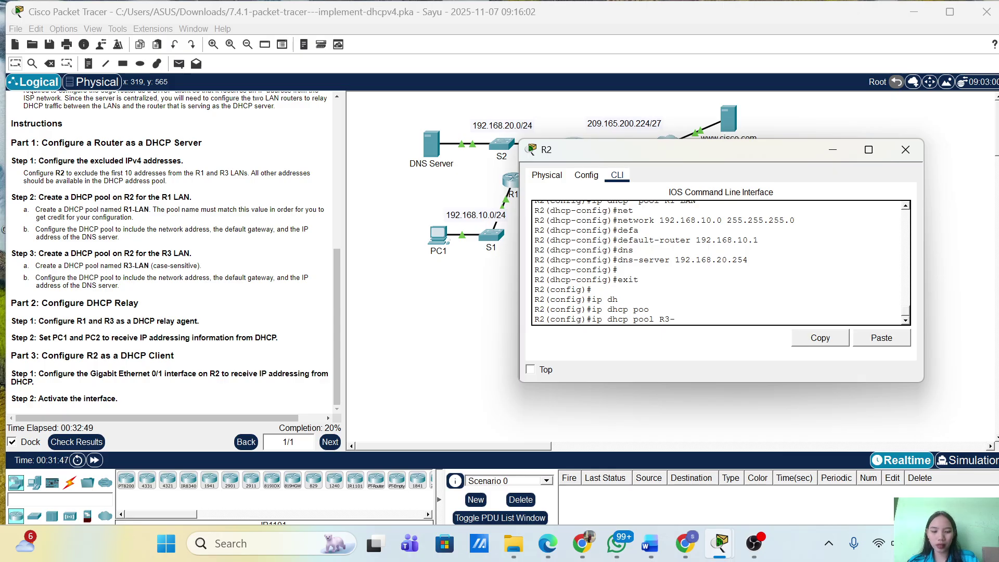
text(LAN)
key(Return)
Step: Set the R3-LAN pool's network to 192.168.30.0 with mask 255.255.255.0
text(net)
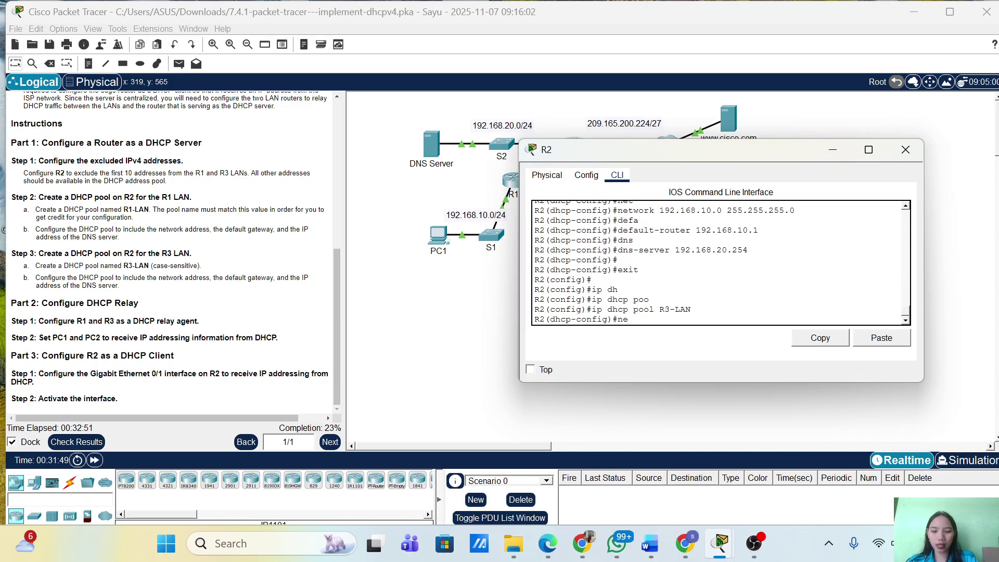
key(Tab)
text(19)
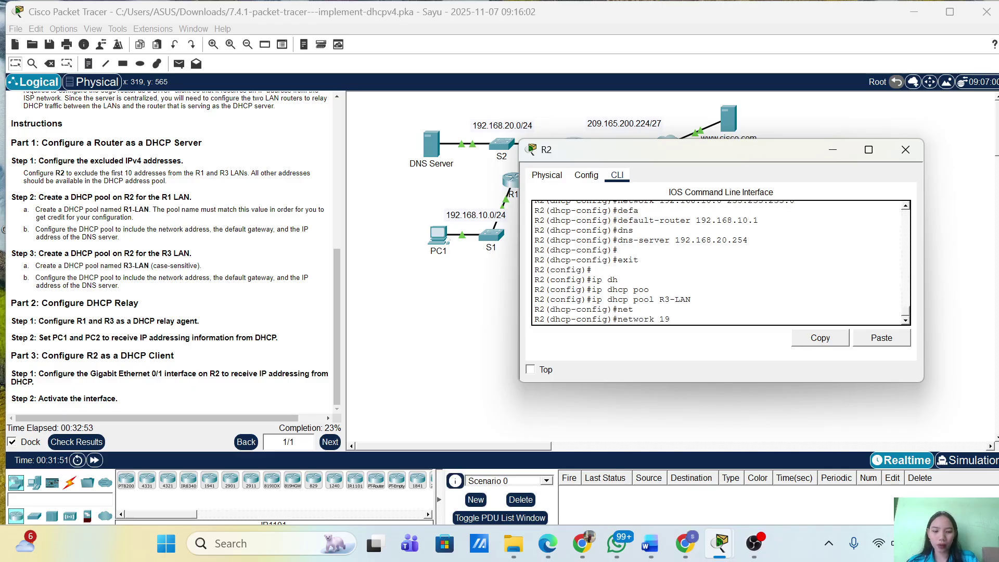
text(2/168)
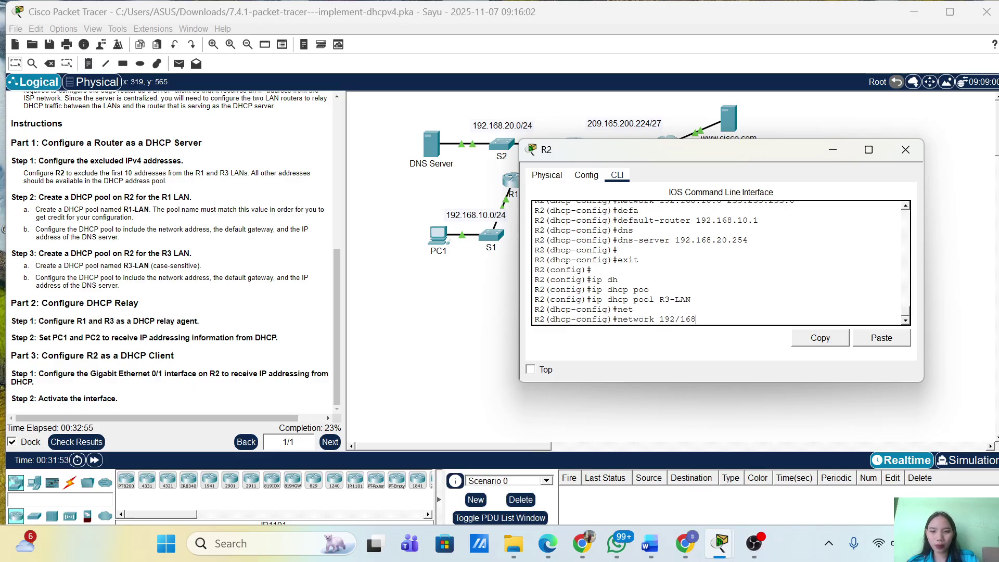
text(/)
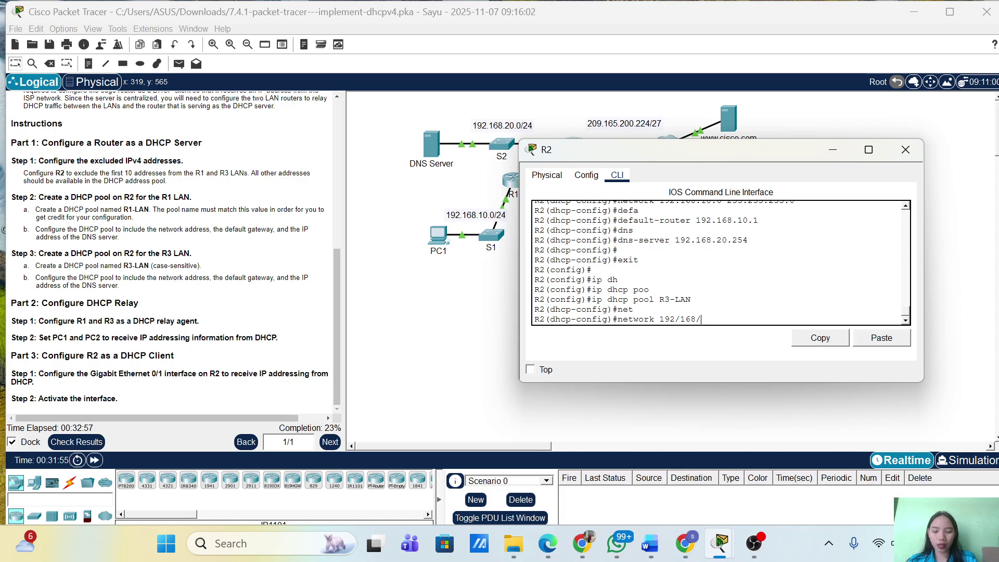
key(BackSpace)
key(BackSpace)
key(BackSpace)
key(BackSpace)
key(BackSpace)
key(BackSpace)
key(BackSpace)
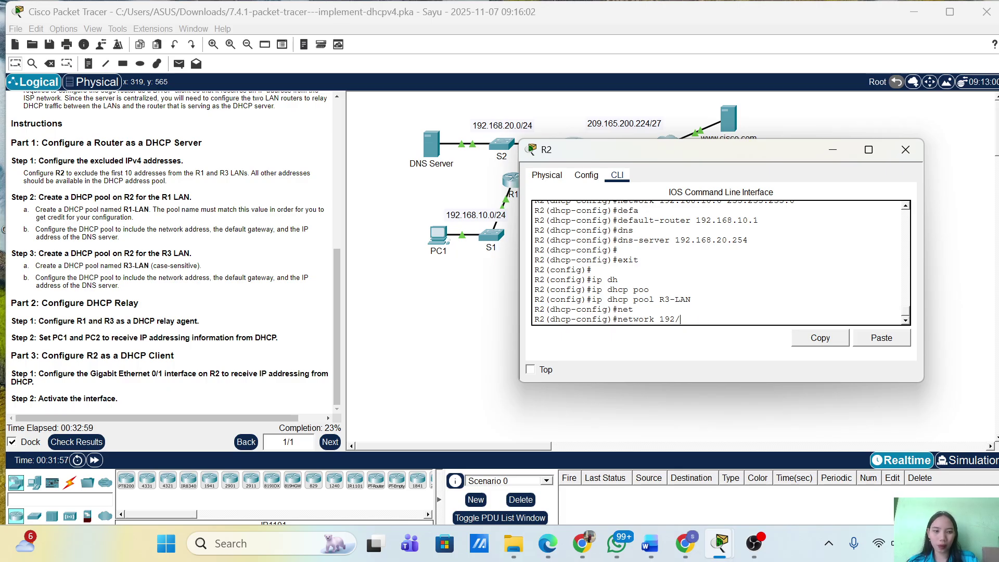
text(.16)
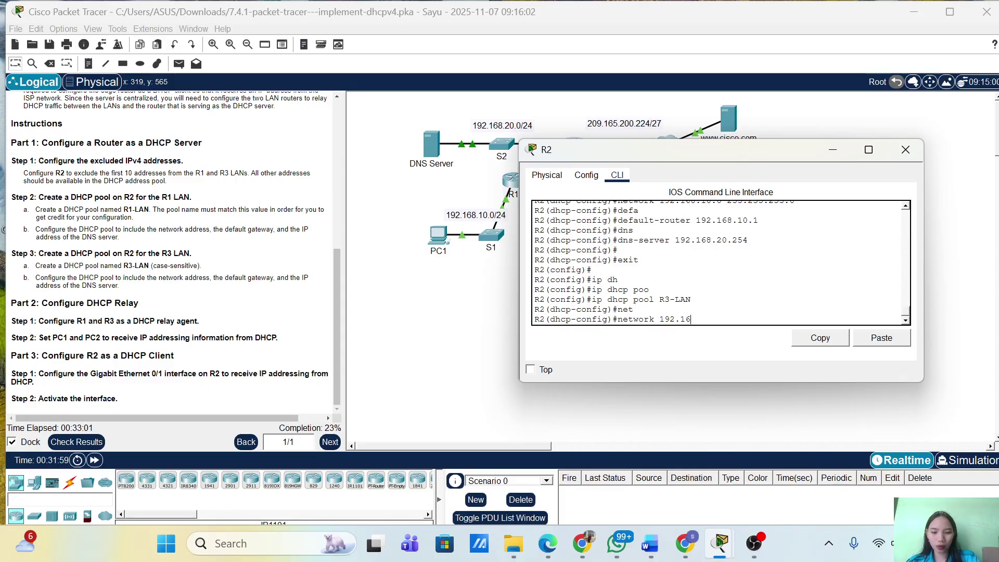
text(8.30)
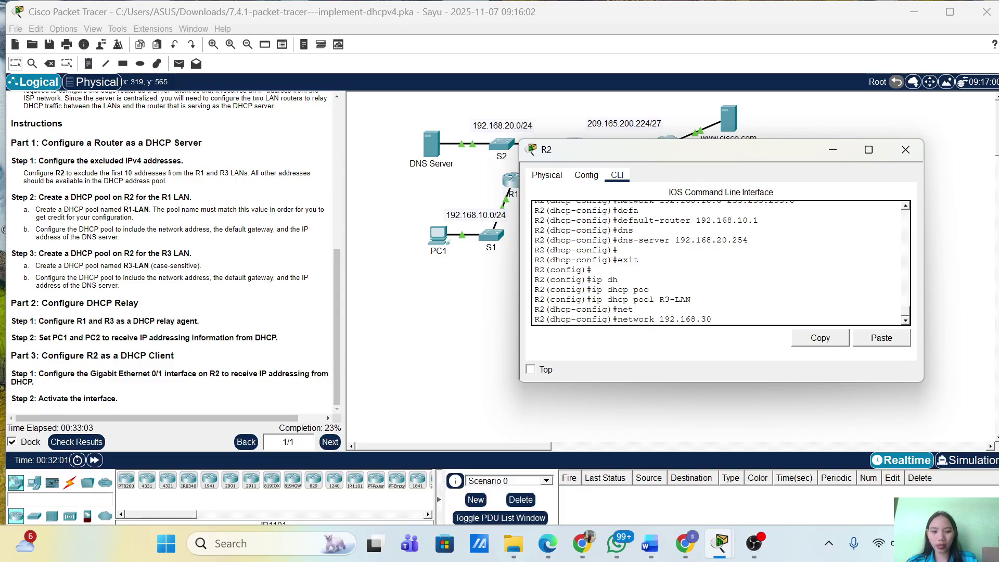
text(.0 255.2)
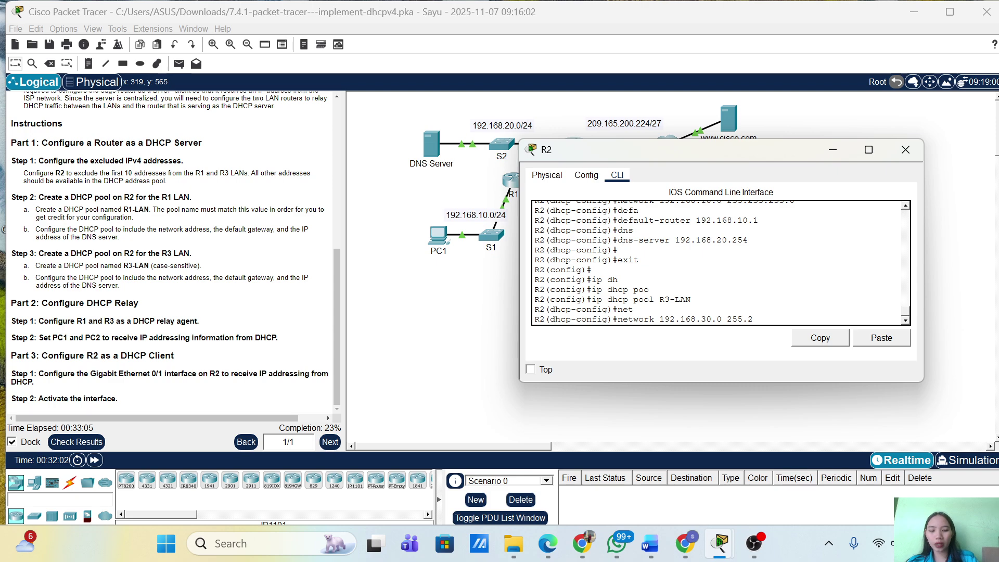
text(55.255.255)
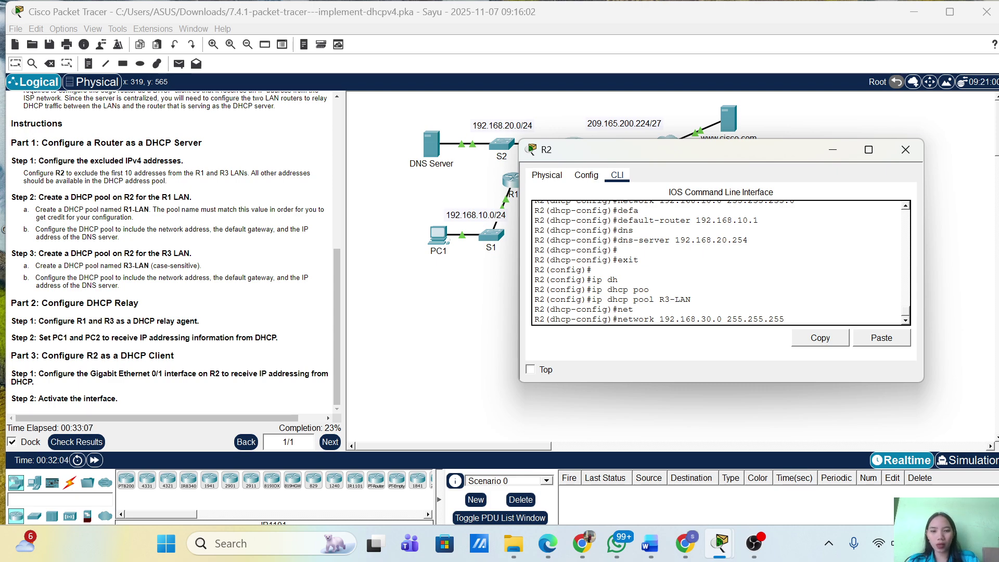
text(0)
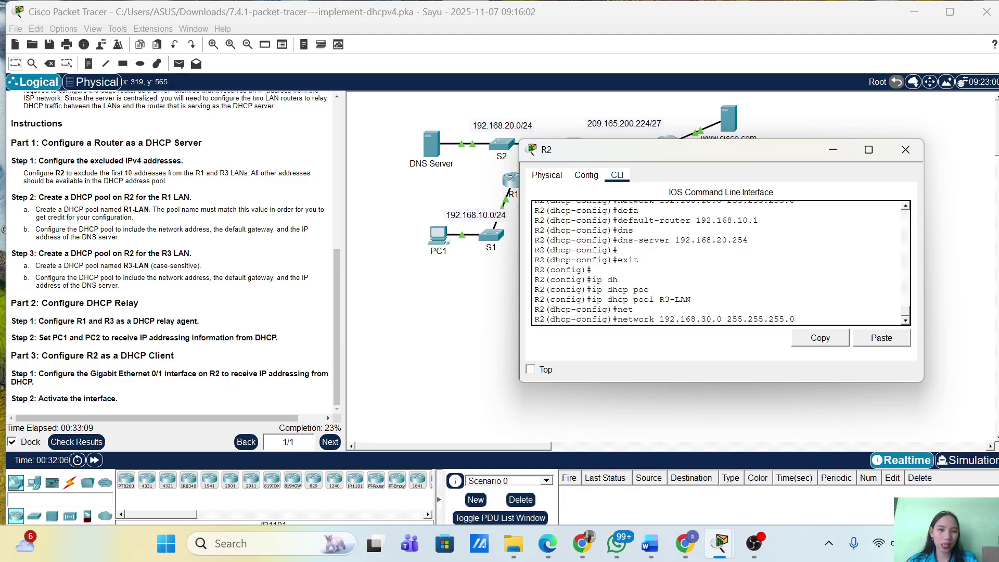
key(Return)
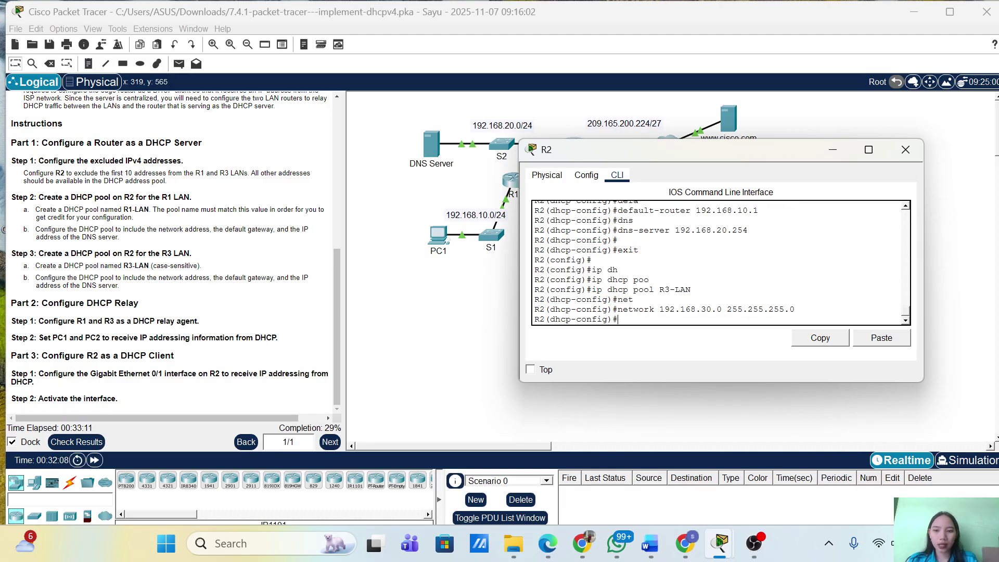
Step: Set the R3-LAN pool's default gateway to 192.168.30.1 with default-router
text(defa)
key(Tab)
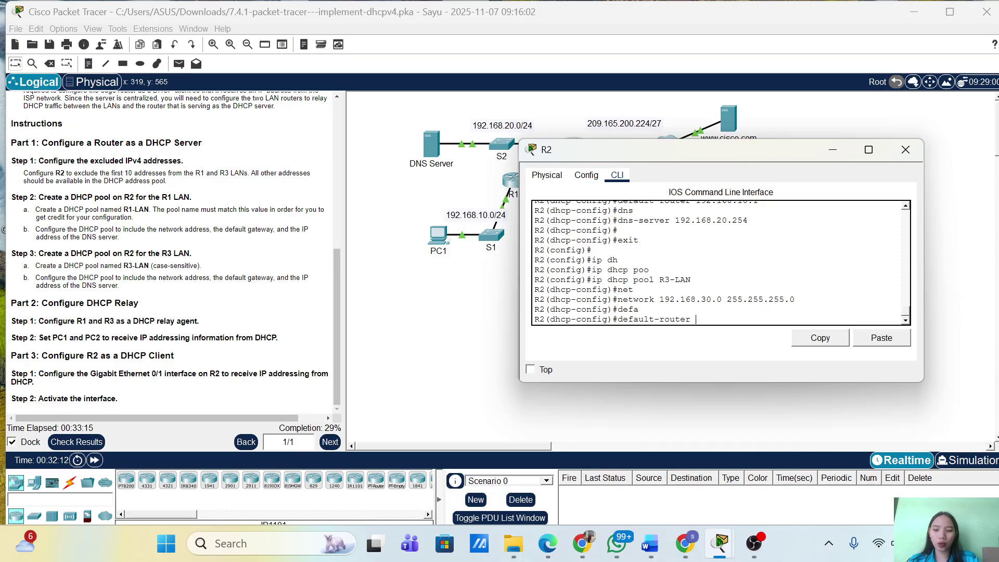
text(192.168)
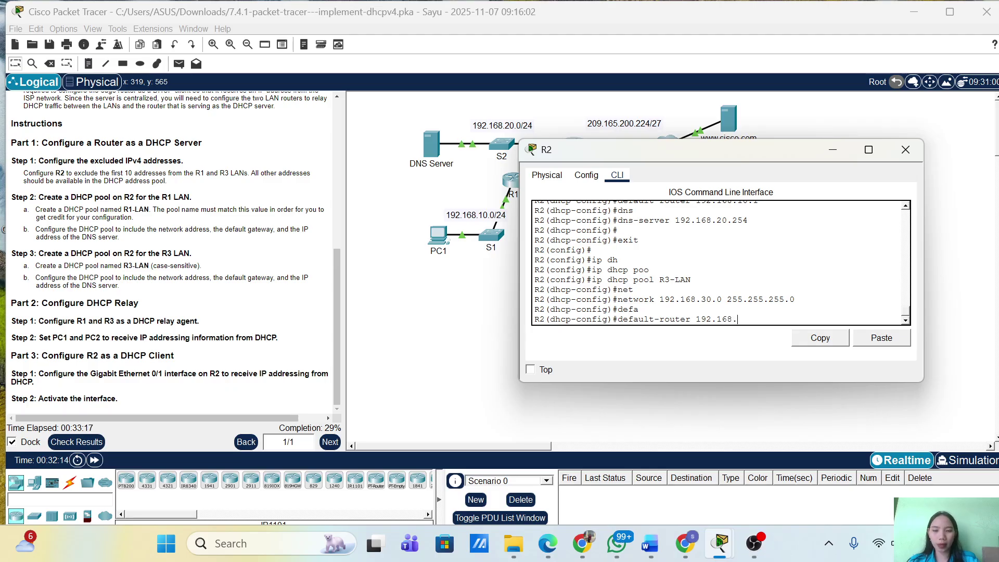
text(.30.1)
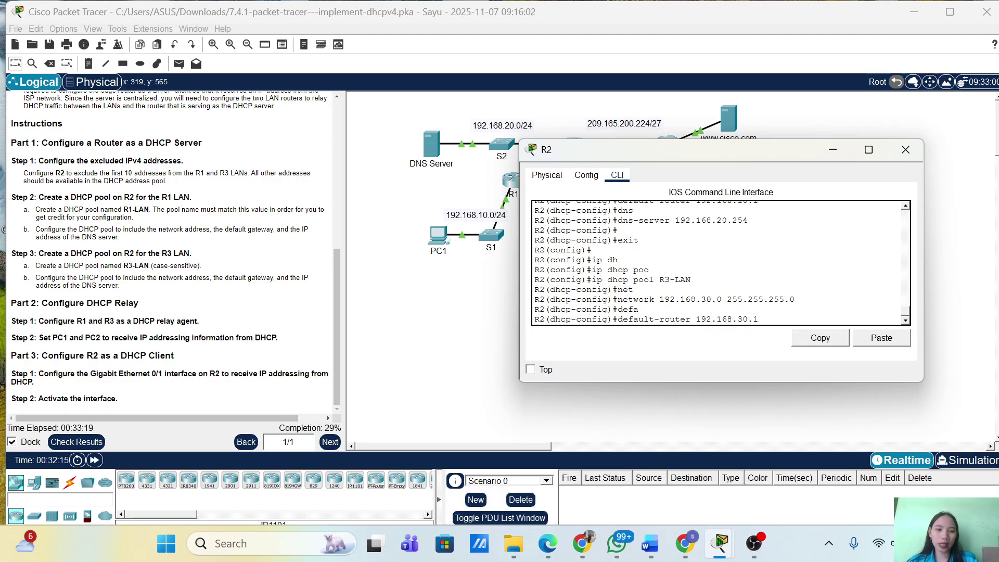
key(Return)
Step: Set the R3-LAN pool's DNS server to 192.168.20.254 with dns-server
text(dns)
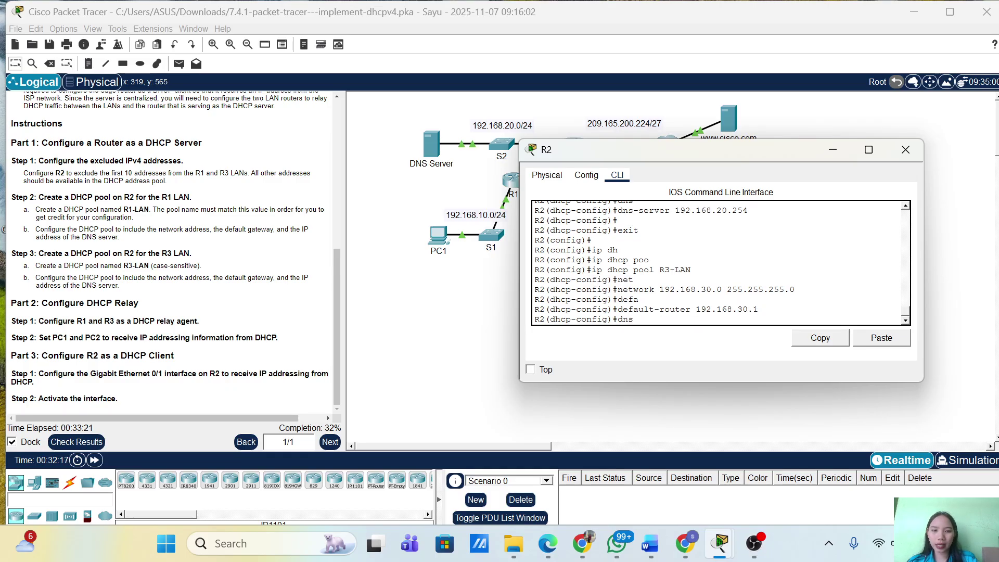
key(Tab)
text(192.)
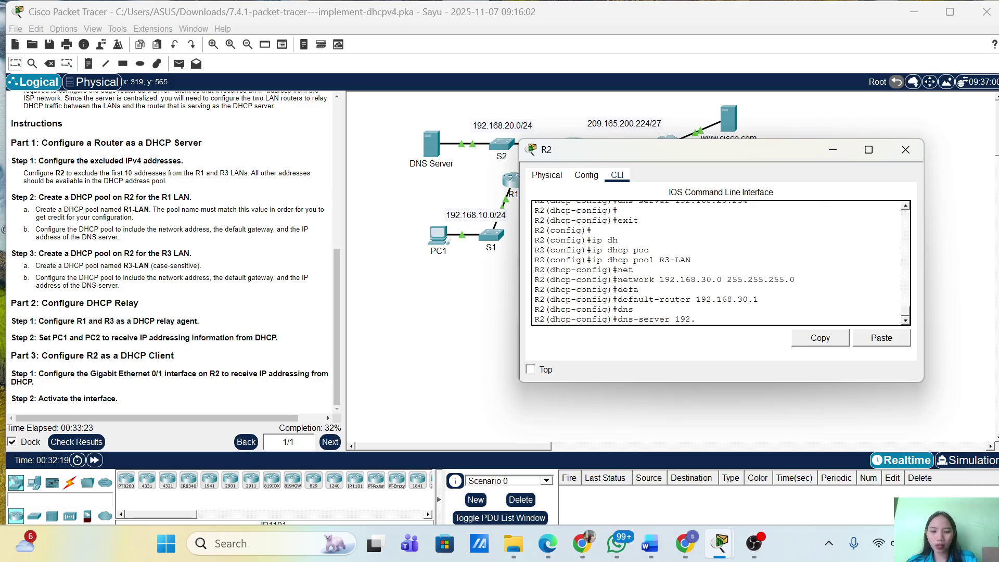
text(168.2)
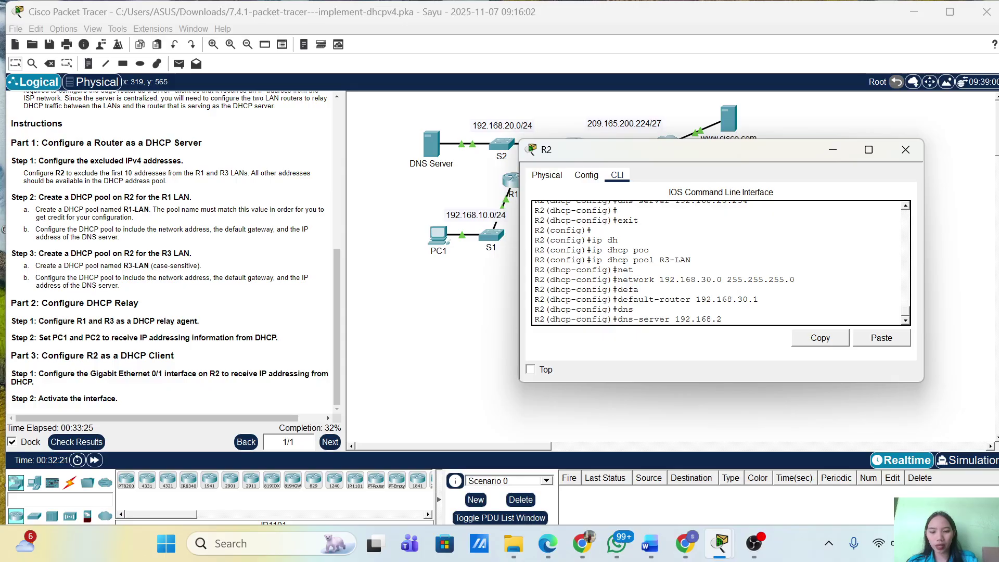
text(0.254)
key(Return)
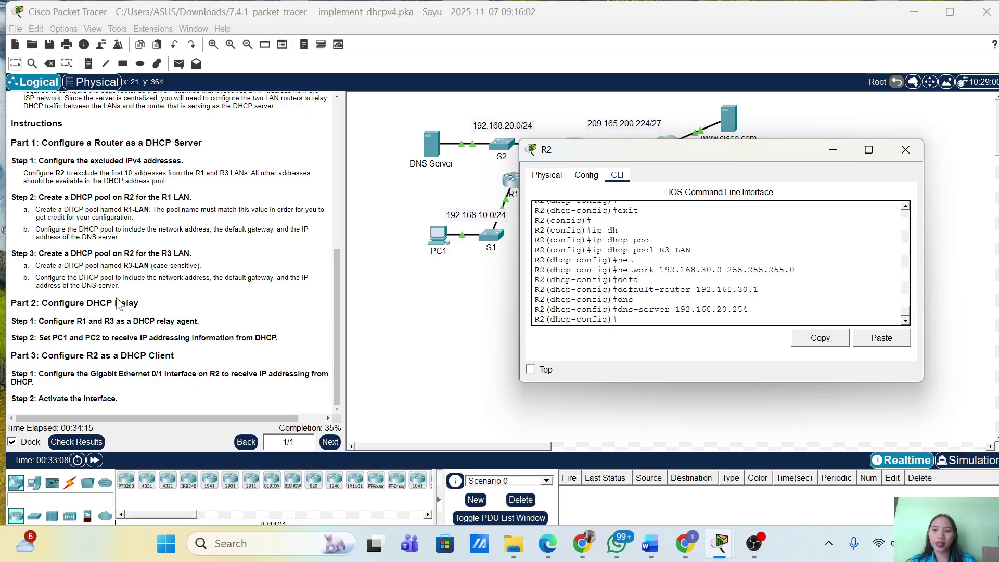
Step: Open router R1's command line interface from the topology and move its window clear of the instructions
click(607, 396)
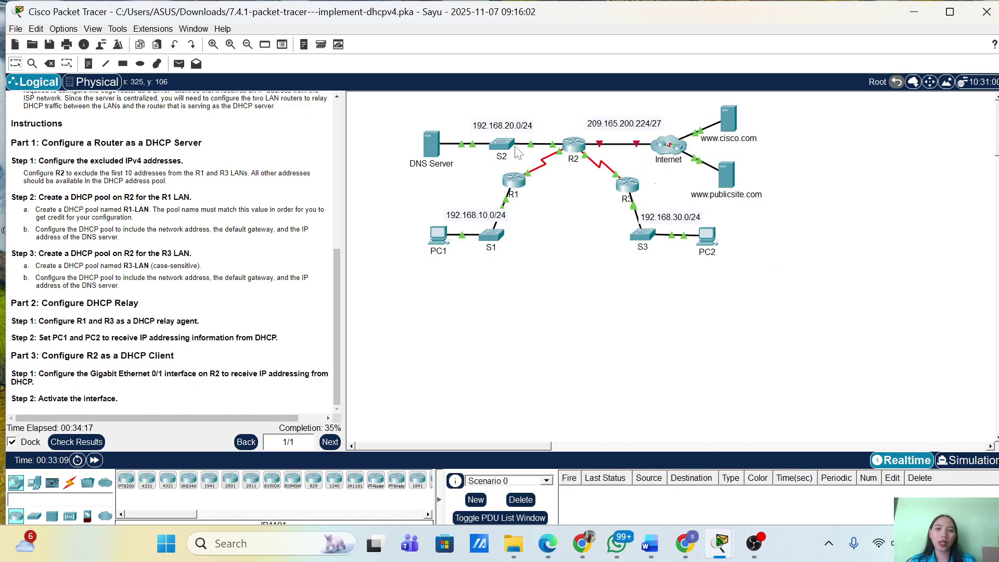
click(515, 181)
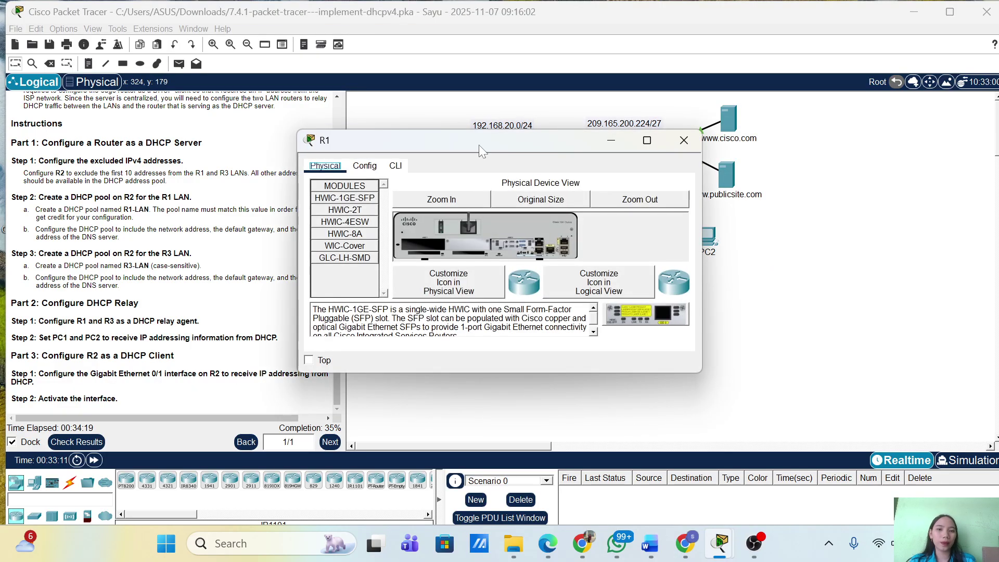
drag(482, 150, 667, 153)
click(581, 170)
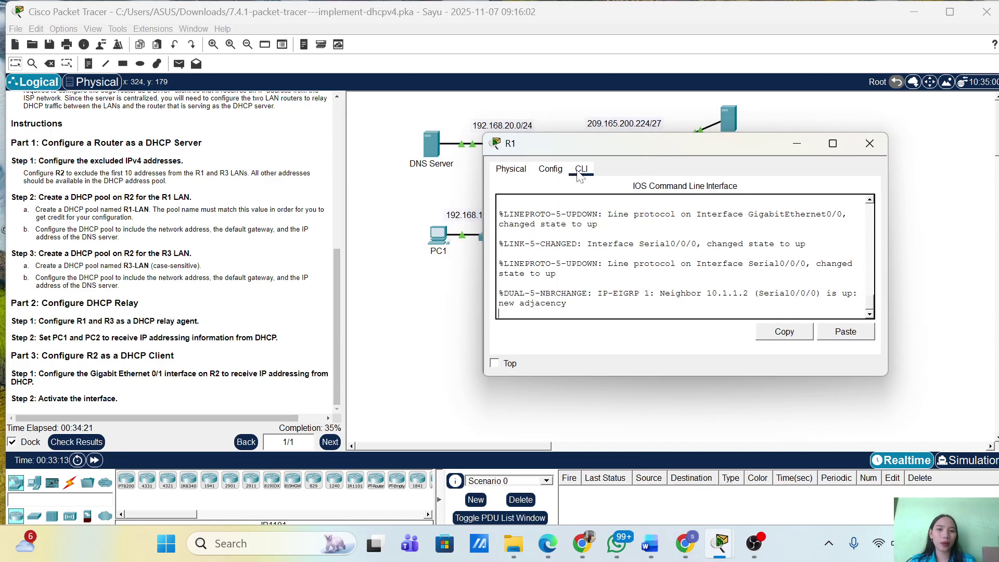
Step: Enter privileged EXEC mode on R1 and start global configuration mode with conf term
key(Return)
key(Return)
text(ena)
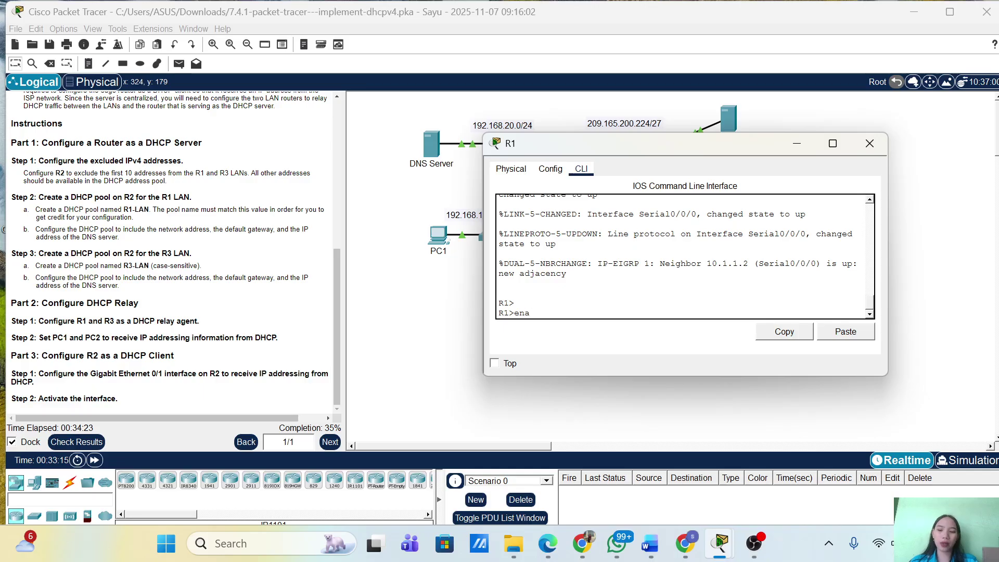
key(Tab)
key(Return)
text(conf term)
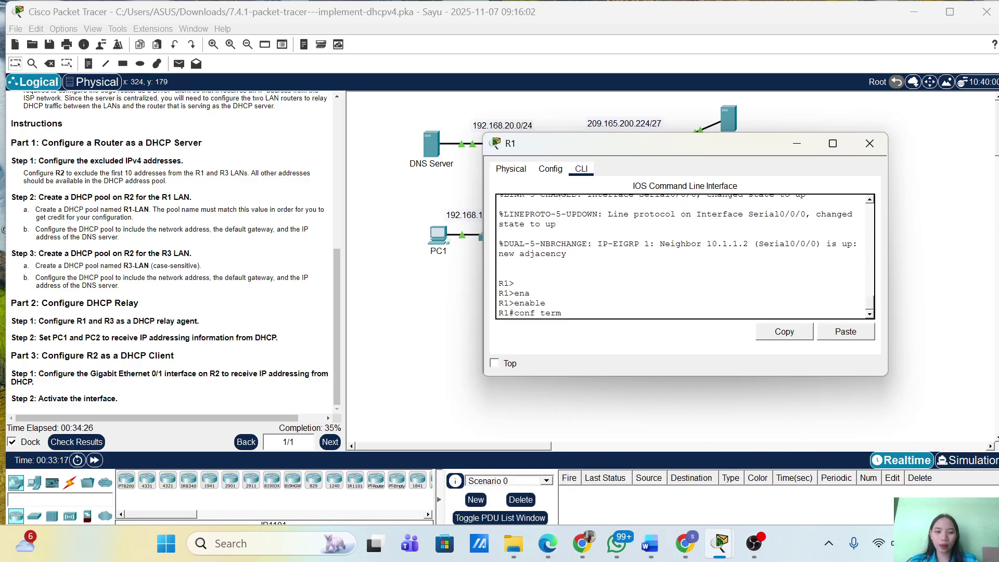
key(Return)
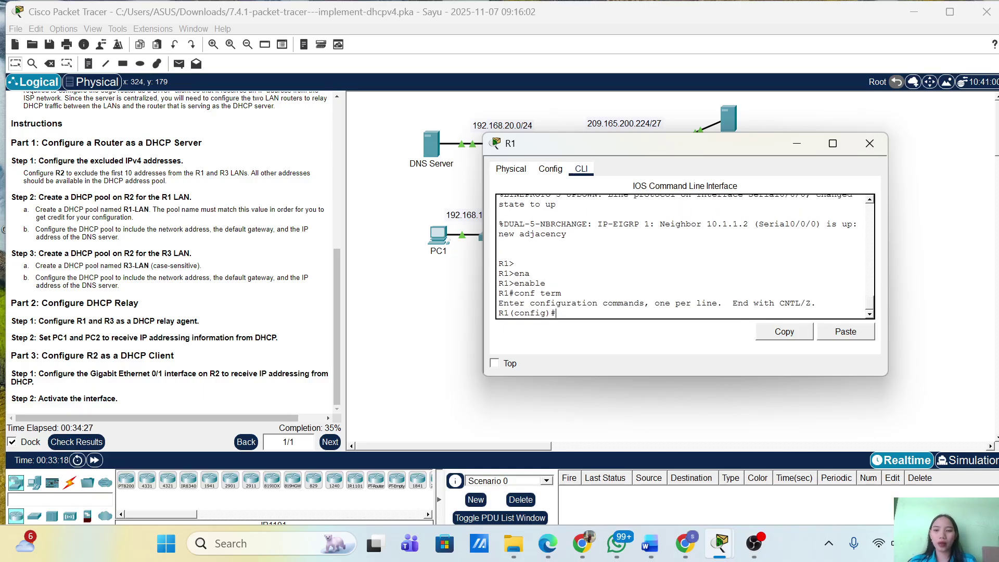
Step: Enter interface configuration mode for g0/0 on R1
text(int)
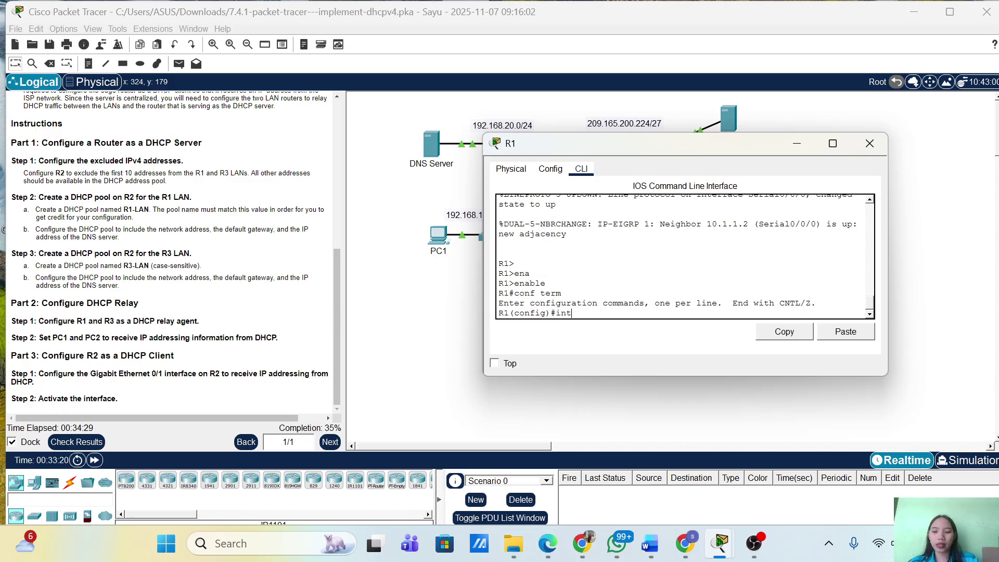
key(Tab)
text(g0)
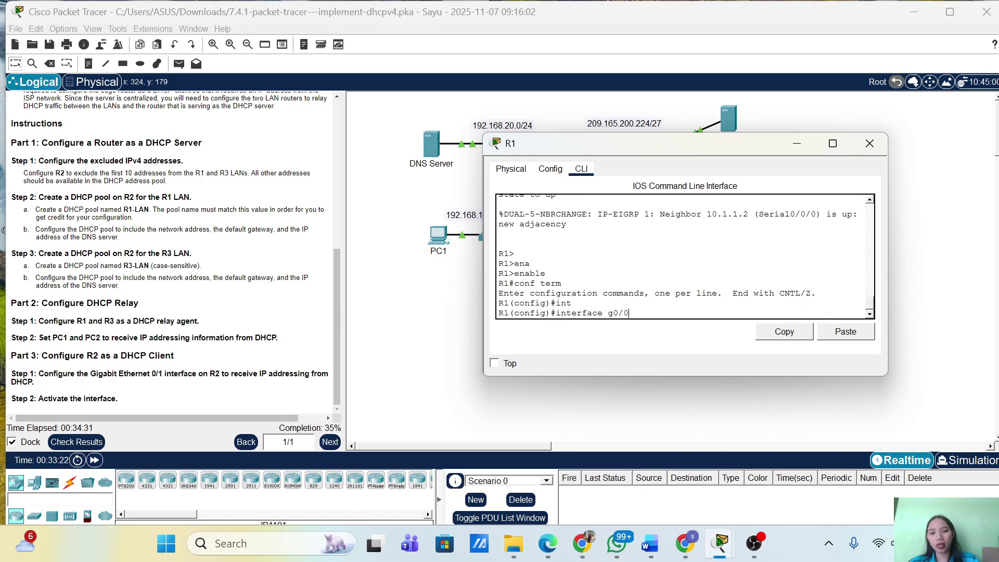
text(/0)
key(Return)
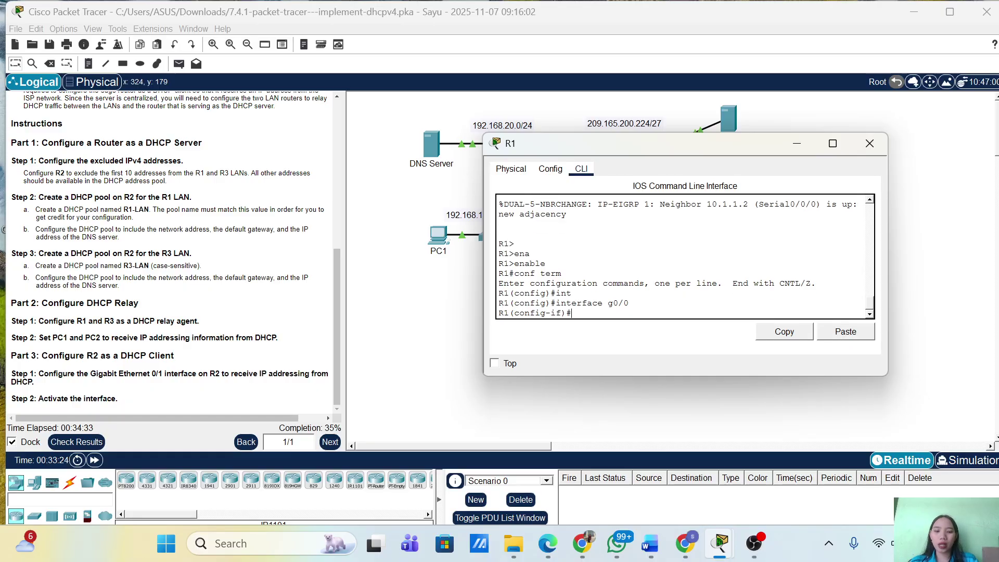
Step: Configure R1's g0/0 interface as a DHCP relay with ip helper-address 10.1.1.2
text(ip g)
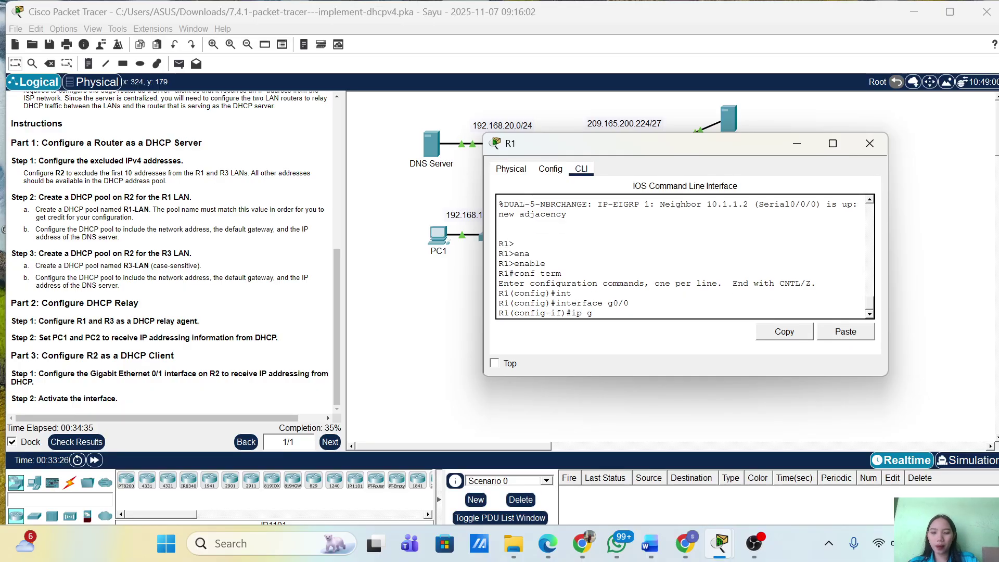
key(BackSpace)
text(hel)
key(Tab)
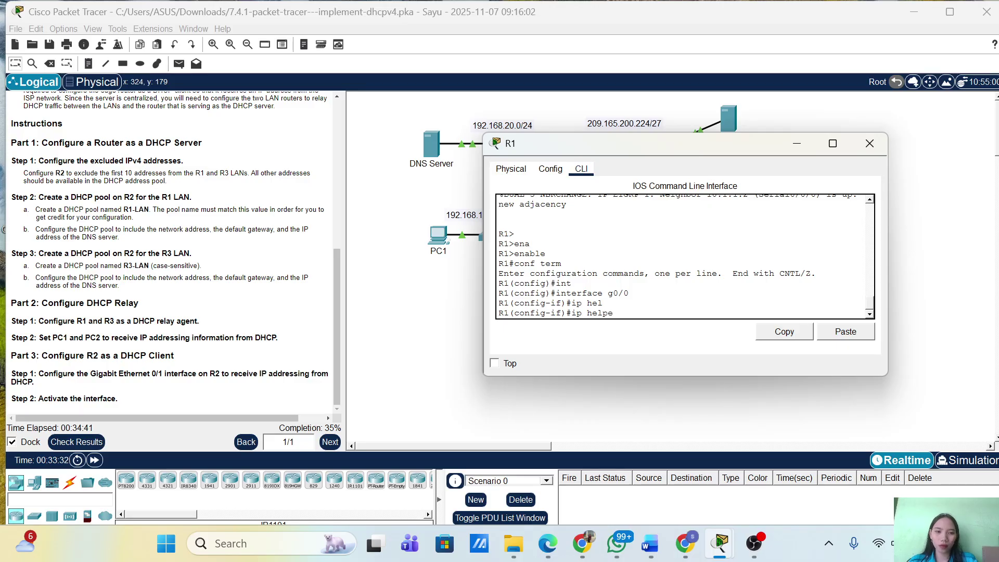
key(Tab)
text(10)
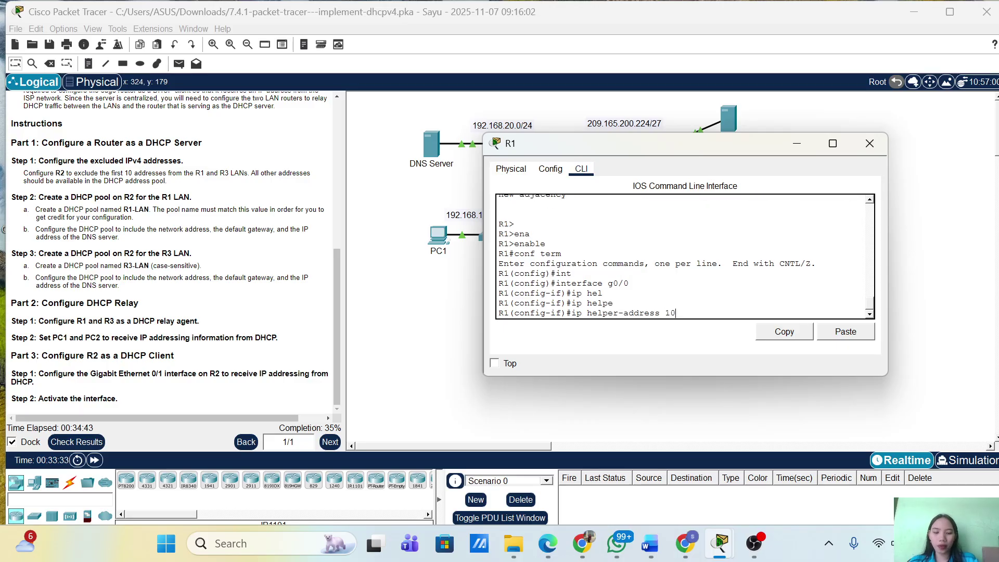
text(.1.1.2)
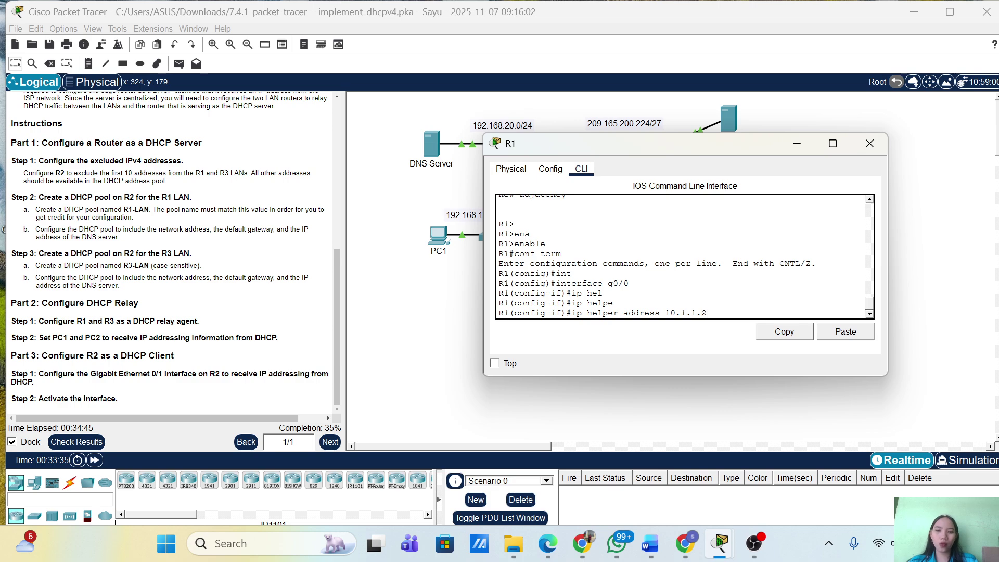
key(Return)
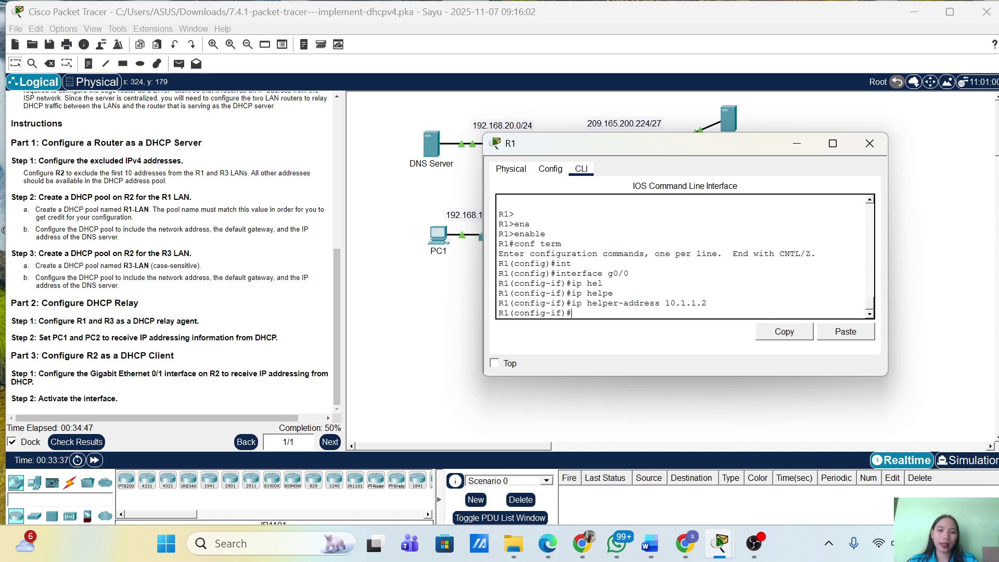
Step: Open router R3's command line interface from the topology and move its window clear of the instructions
click(631, 438)
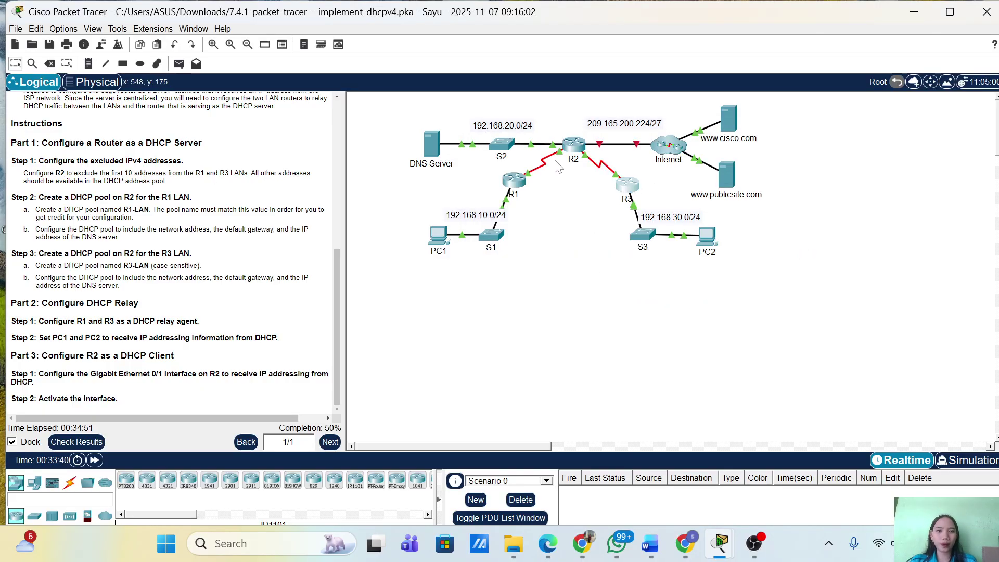
click(632, 185)
drag(589, 152, 694, 159)
click(581, 174)
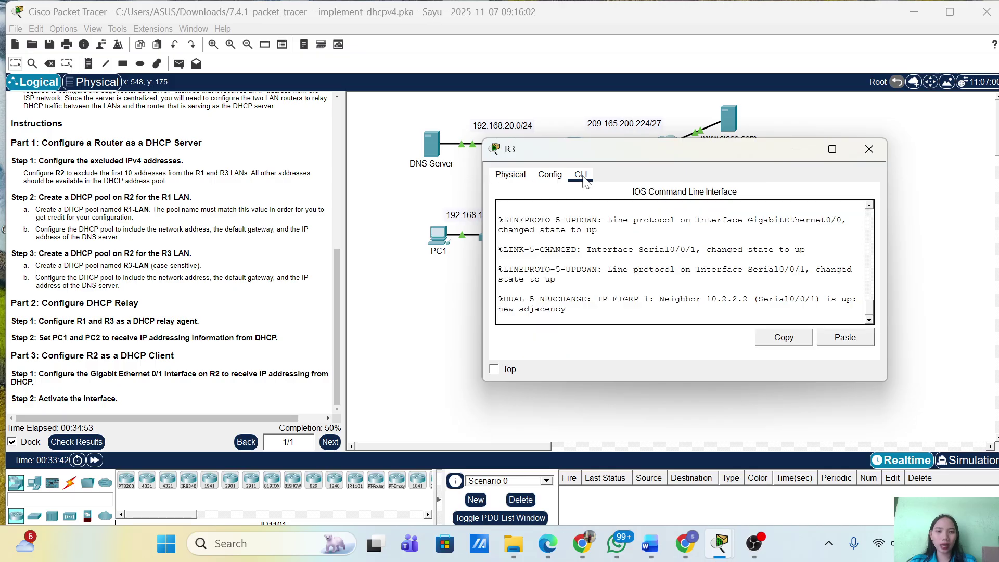
Step: Enter privileged EXEC mode on R3 and start global configuration mode with conf term
key(Return)
text(ena)
key(Tab)
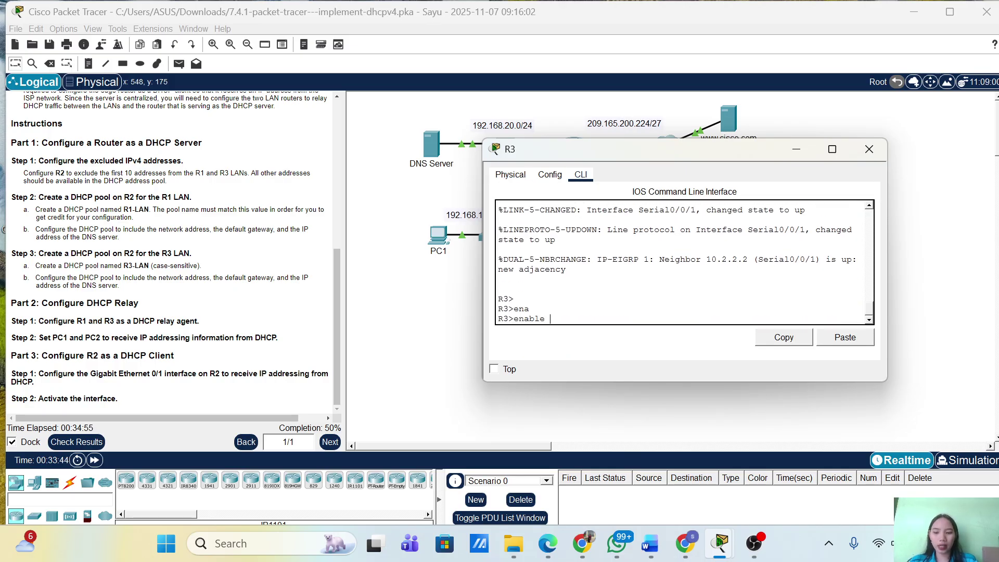
key(Return)
key(Return)
text(conf ter)
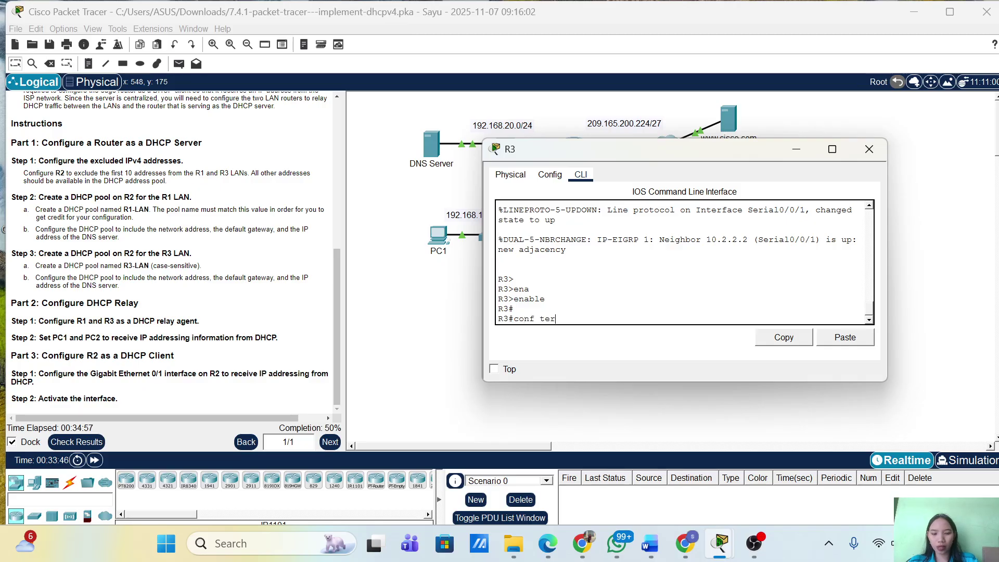
text(m)
key(Return)
key(Return)
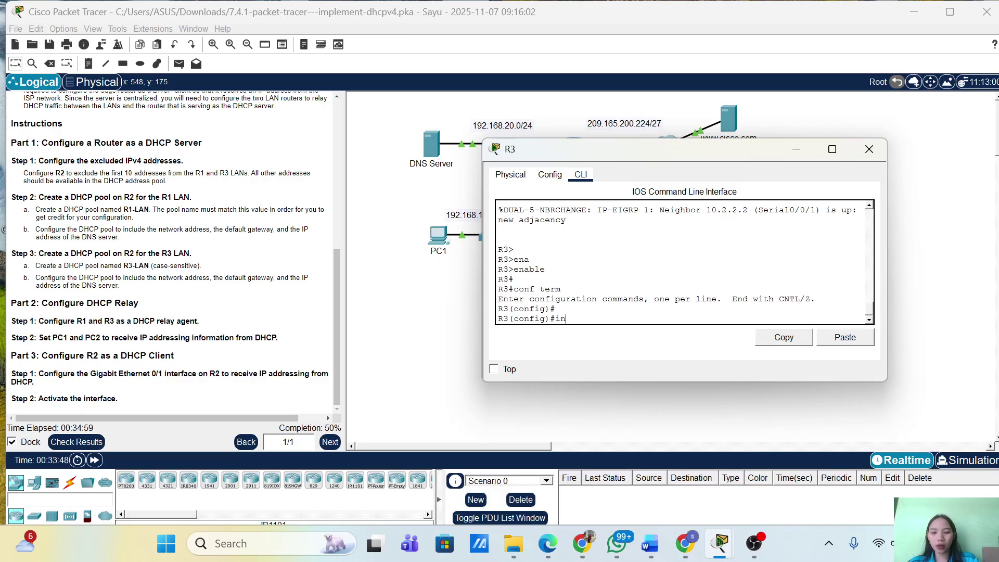
Step: Enter interface configuration mode for g0/0 on R3
text(t)
key(Tab)
text(g0/)
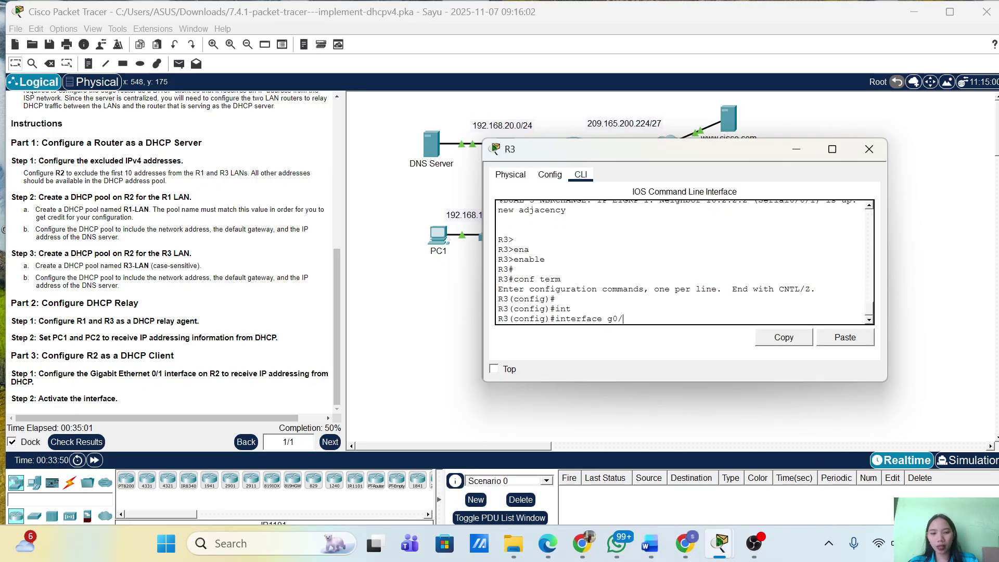
text(0)
key(Return)
Step: Configure R3's g0/0 interface as a DHCP relay with ip helper-address 10.2.2.2
text(ip)
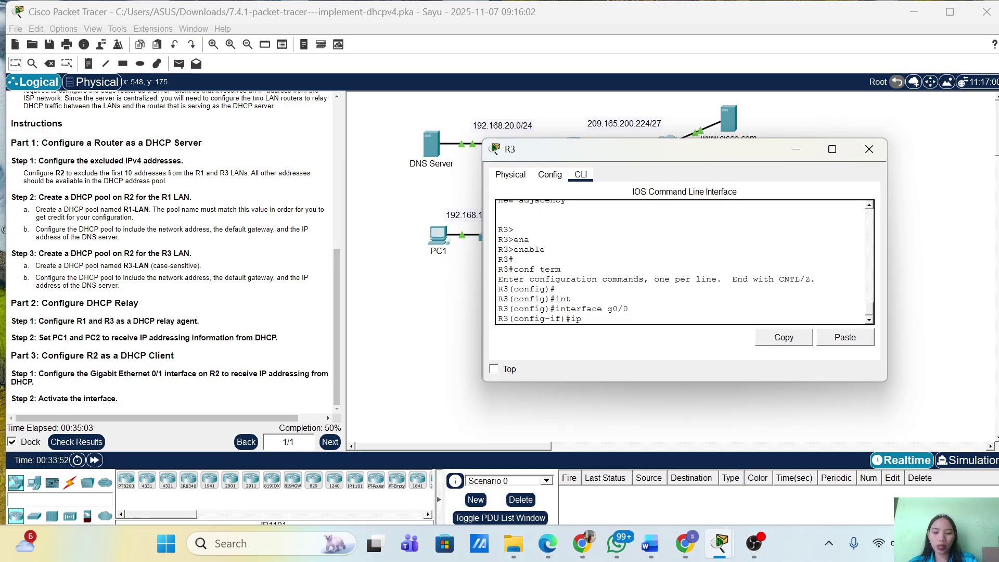
text( help)
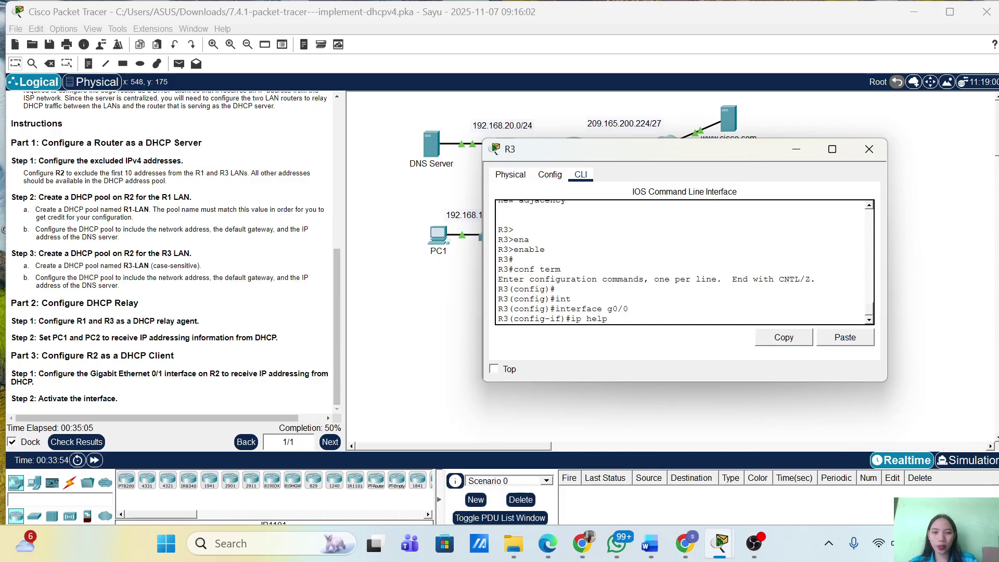
key(Tab)
text(1)
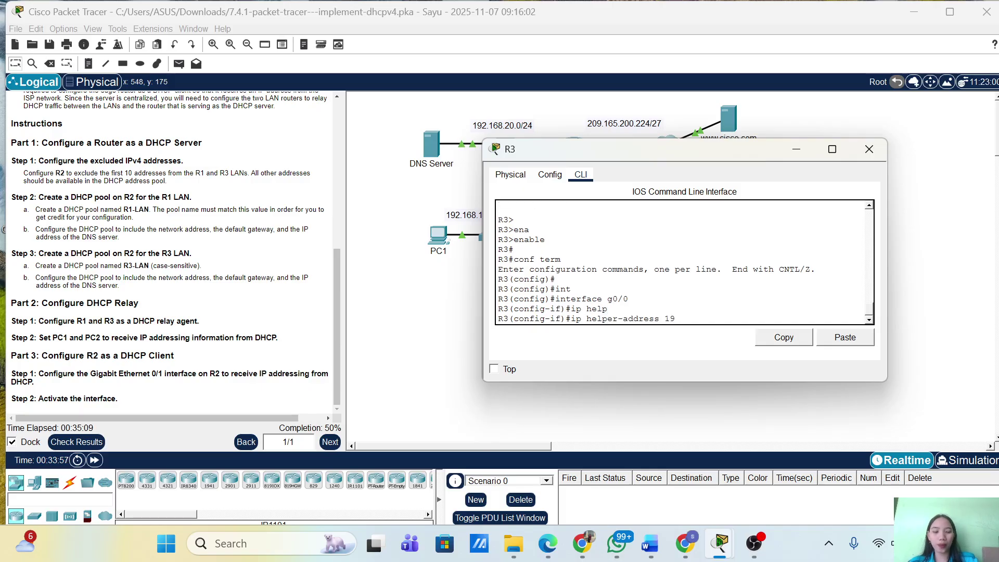
key(BackSpace)
text(0/2/)
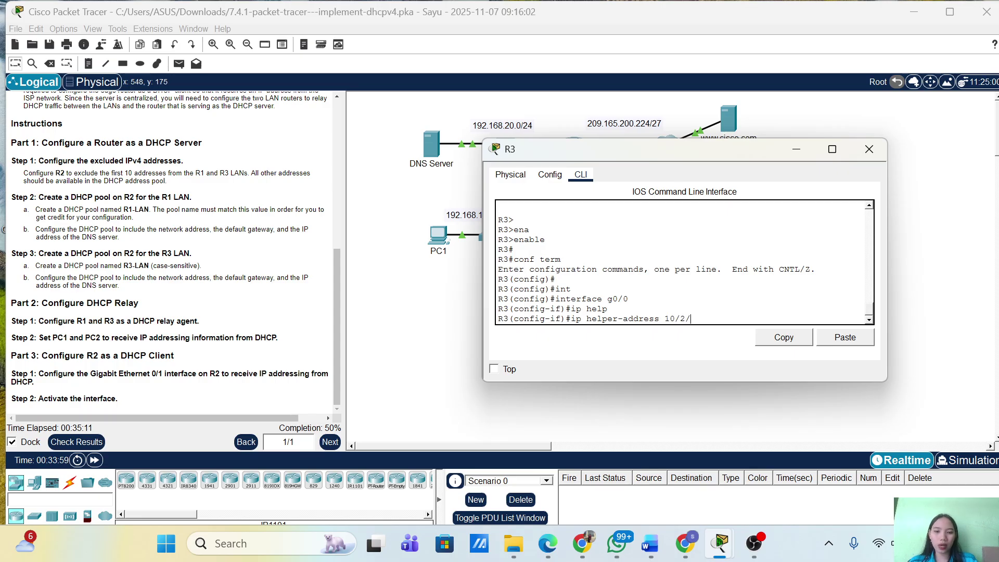
key(BackSpace)
key(BackSpace)
key(BackSpace)
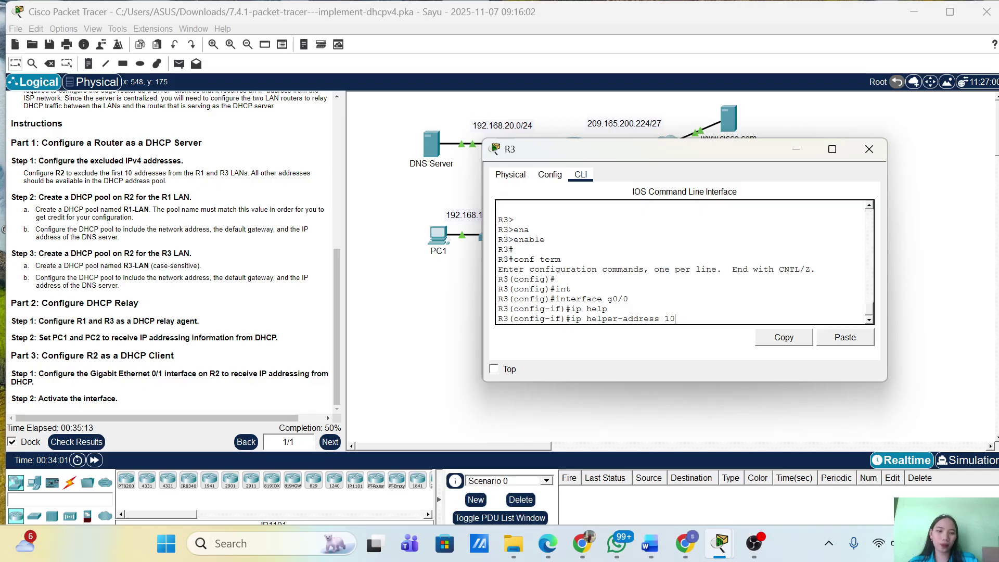
text(.2.2.2)
key(Return)
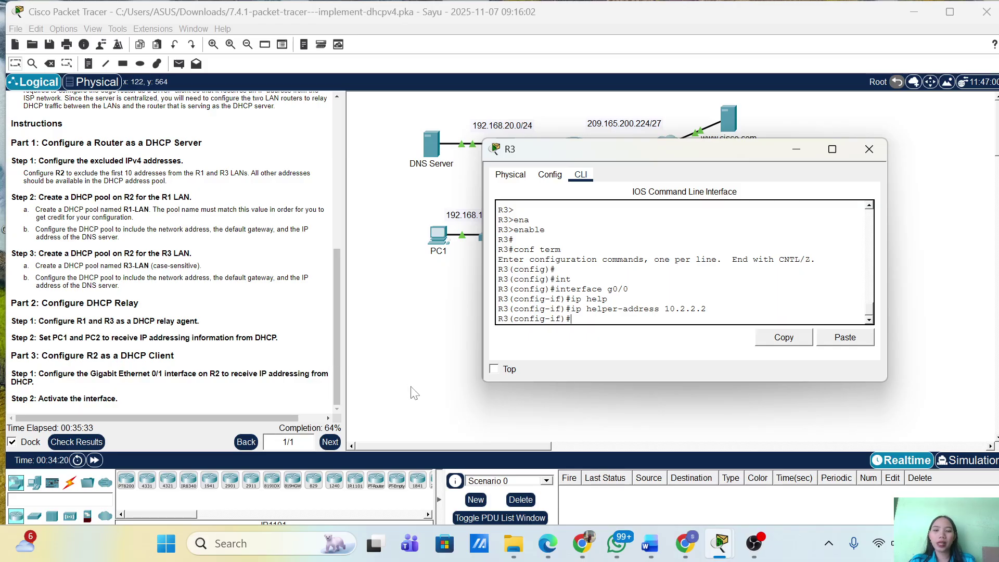
Step: Open PC1's IP Configuration from the topology, with its window moved clear of the instructions
click(379, 370)
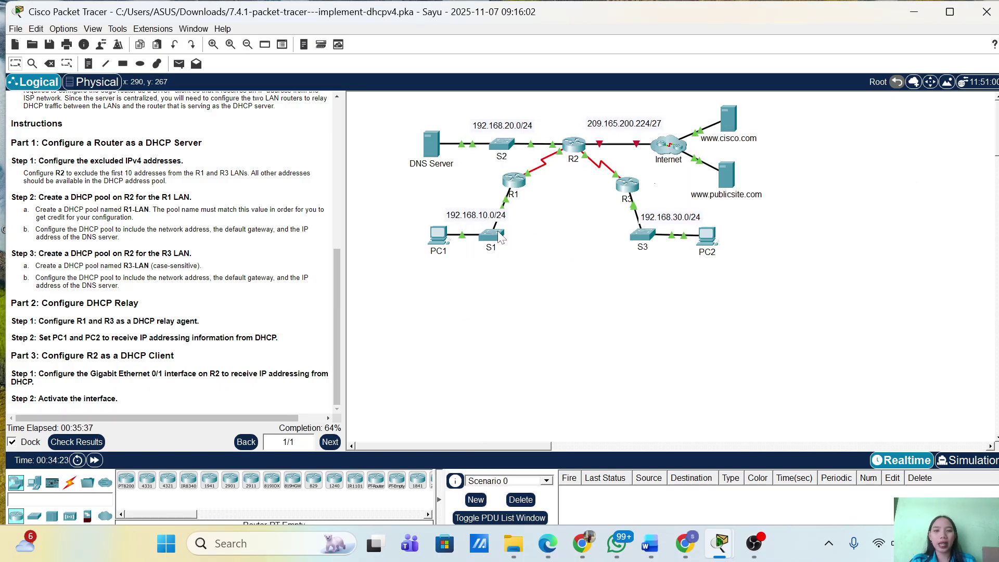
click(433, 235)
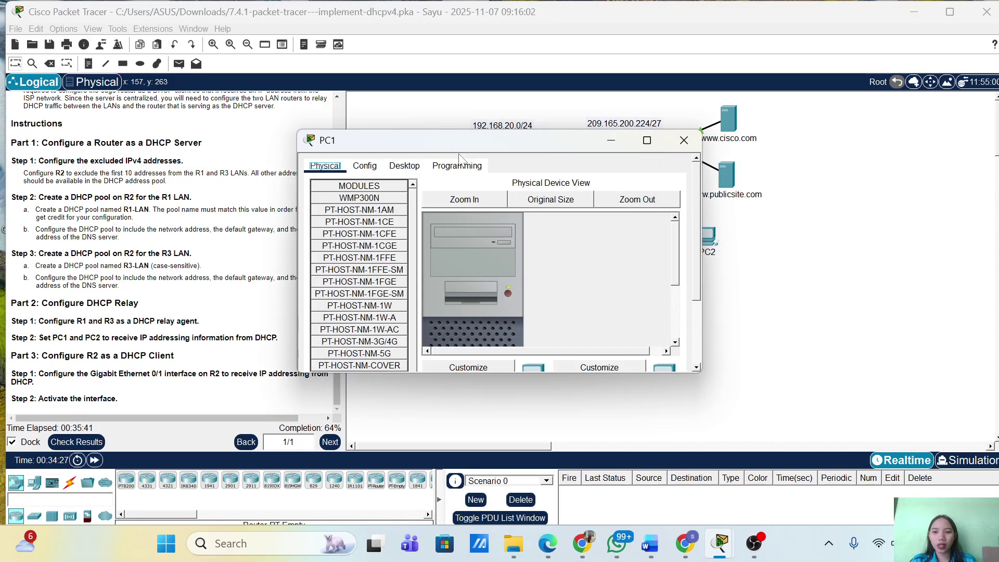
drag(460, 144, 640, 158)
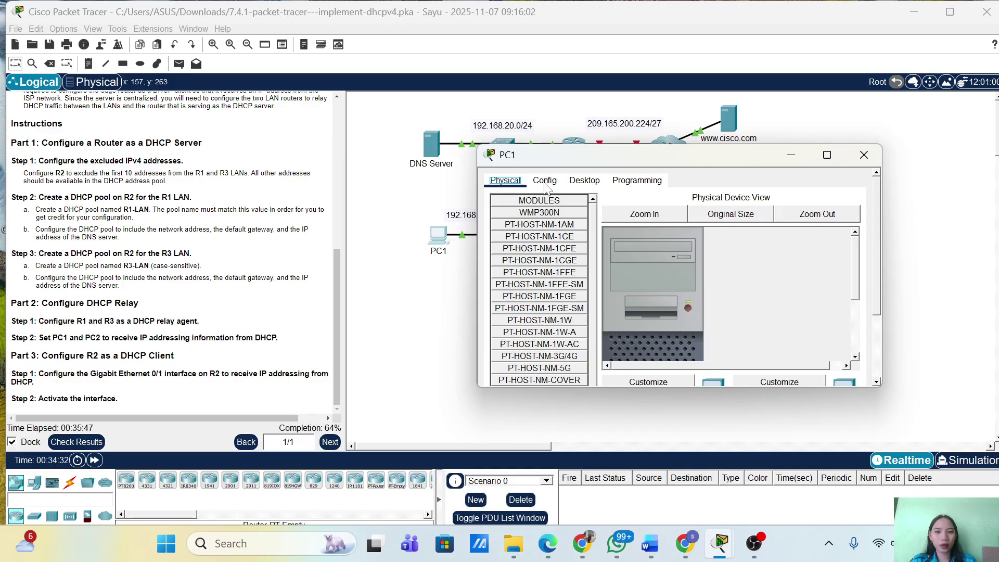
click(582, 182)
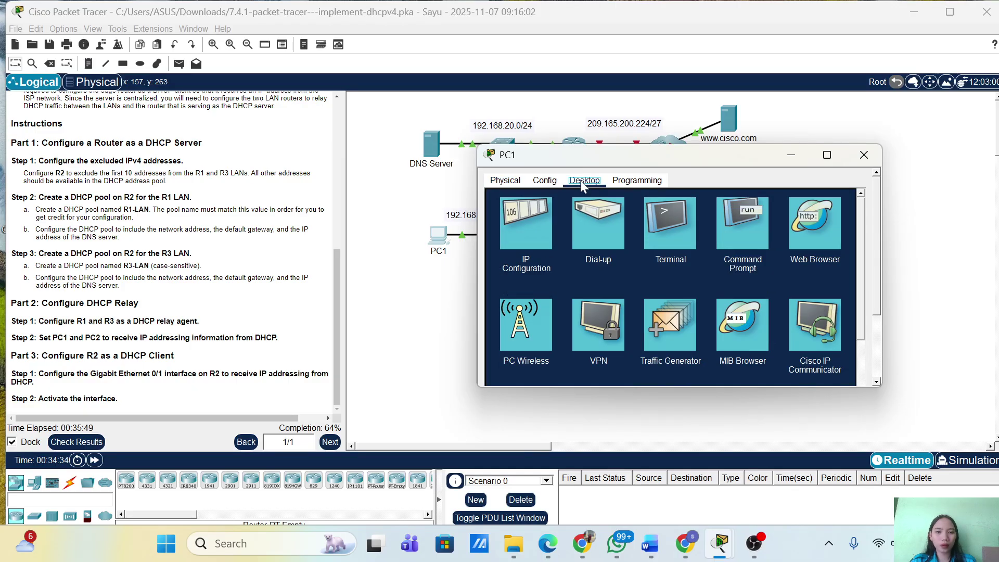
click(527, 223)
Step: Check PC1's entry in the addressing table, set its IPv4 configuration to DHCP, and close the PC1 window
scroll(572, 224, up, 3)
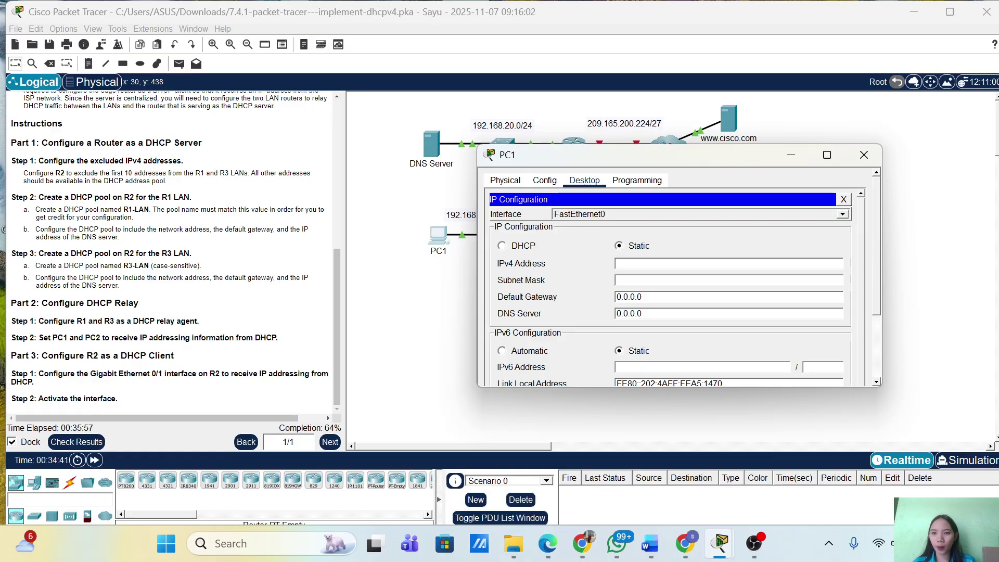
scroll(175, 248, up, 1)
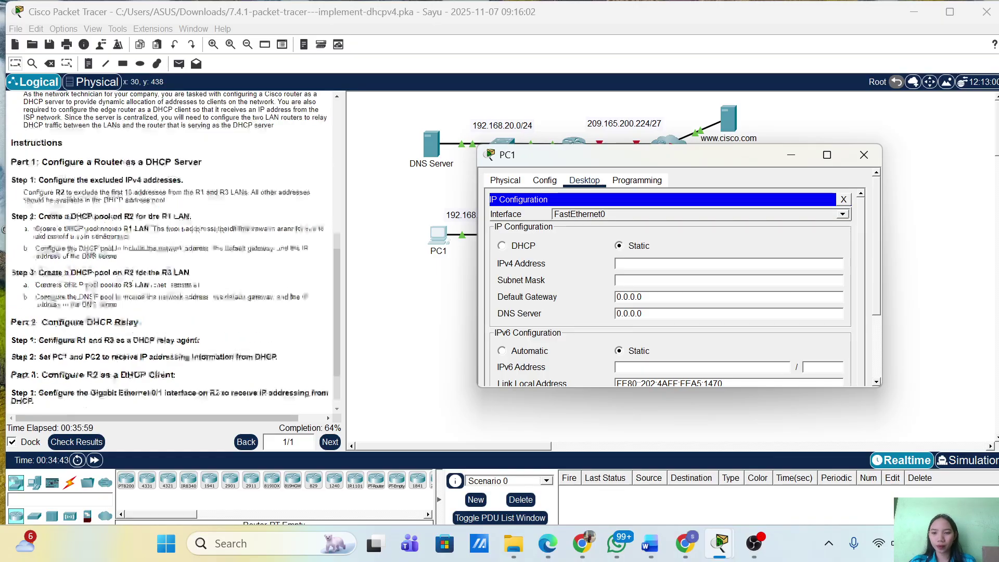
scroll(175, 248, up, 5)
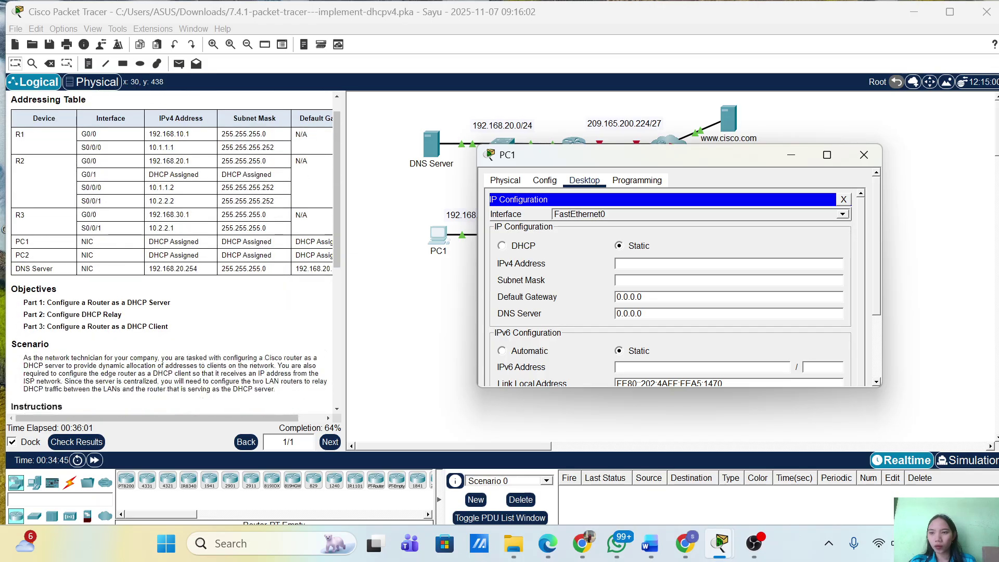
scroll(175, 254, down, 6)
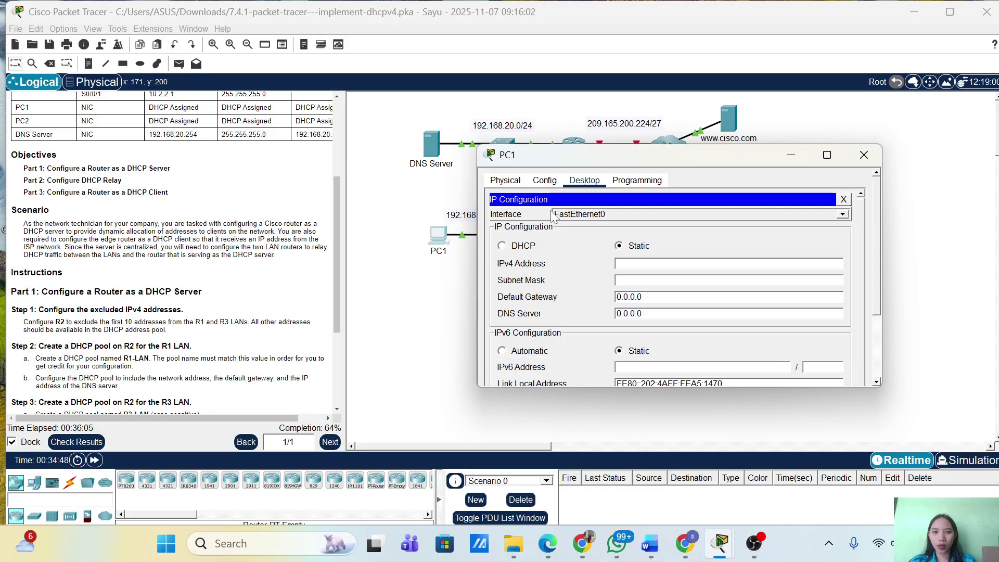
click(502, 246)
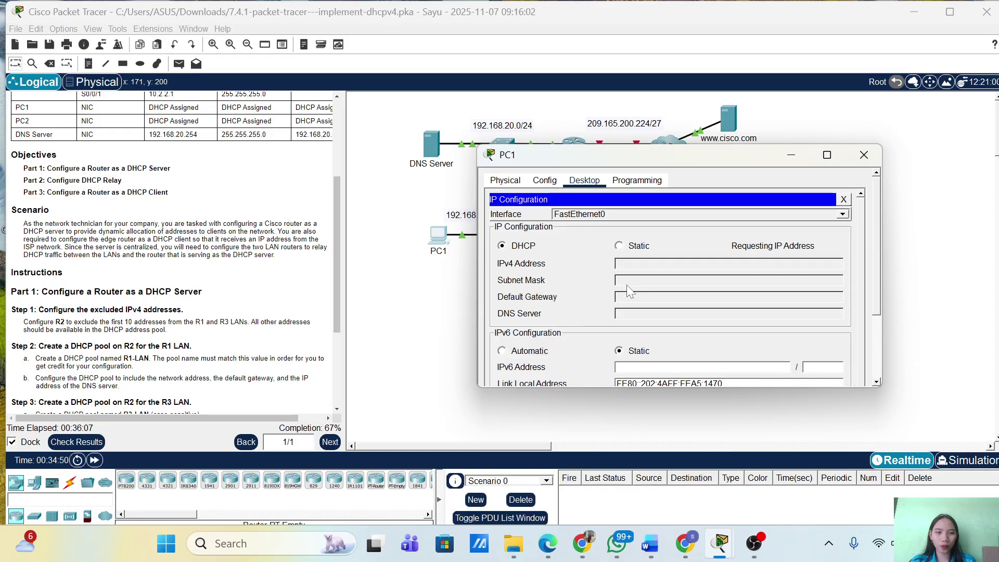
scroll(636, 292, down, 3)
scroll(639, 299, up, 1)
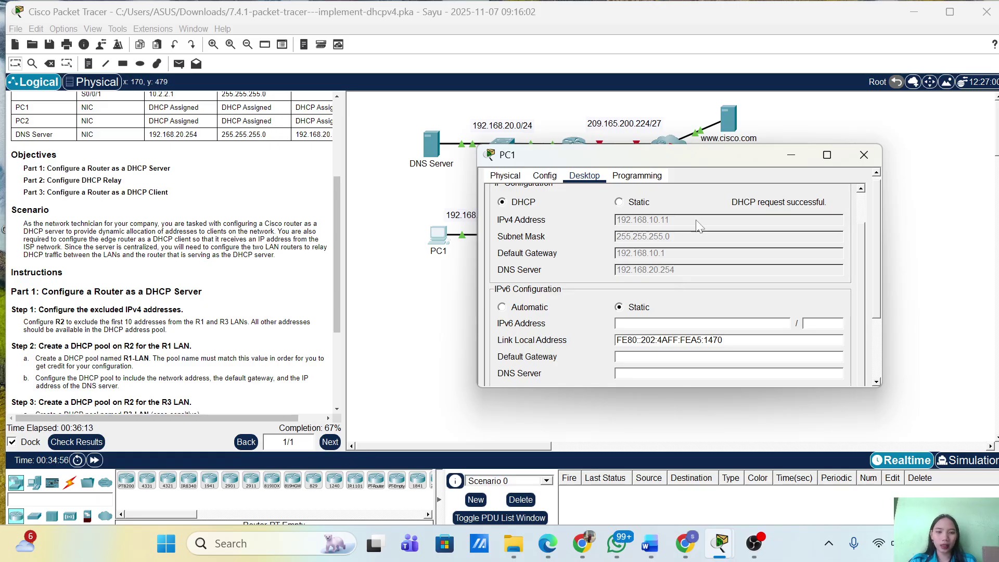
click(864, 154)
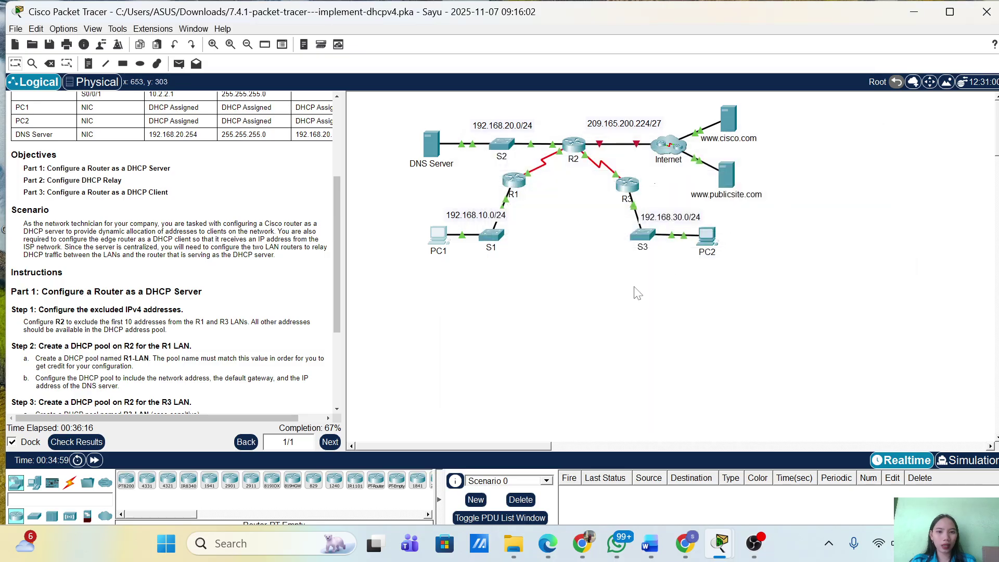
Step: Set PC2's IPv4 configuration to DHCP, review the assigned addressing, and close the PC2 window
click(706, 237)
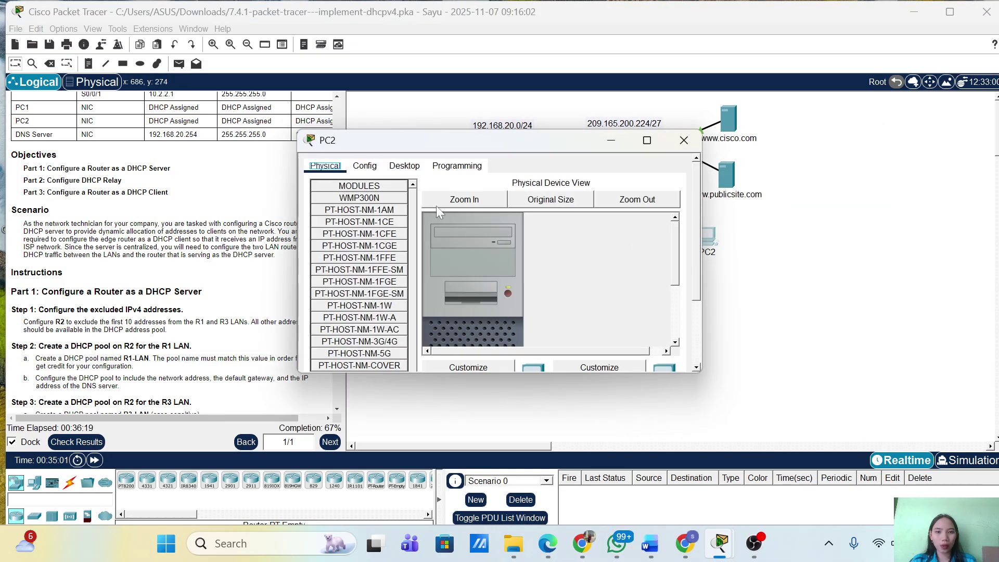
click(404, 165)
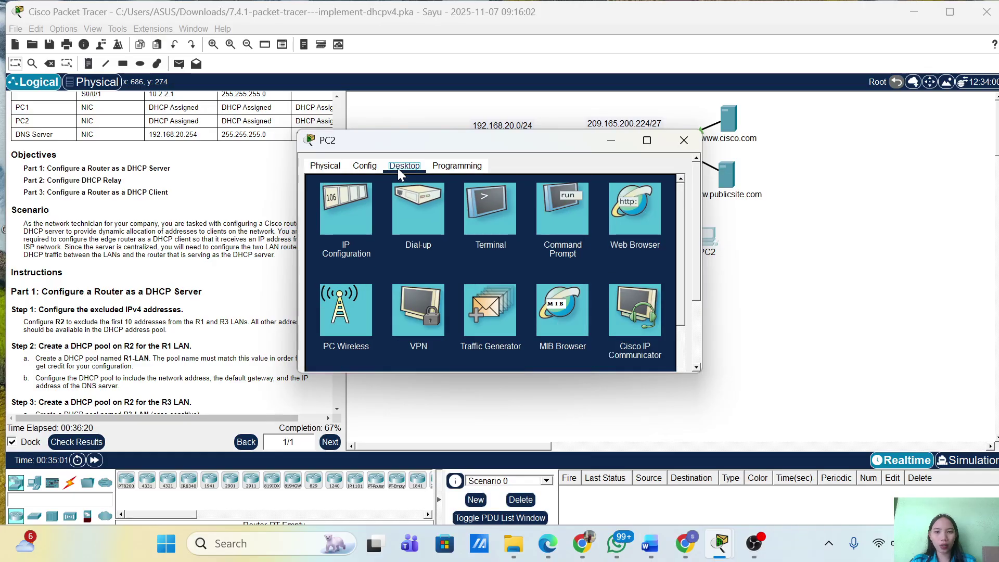
click(347, 207)
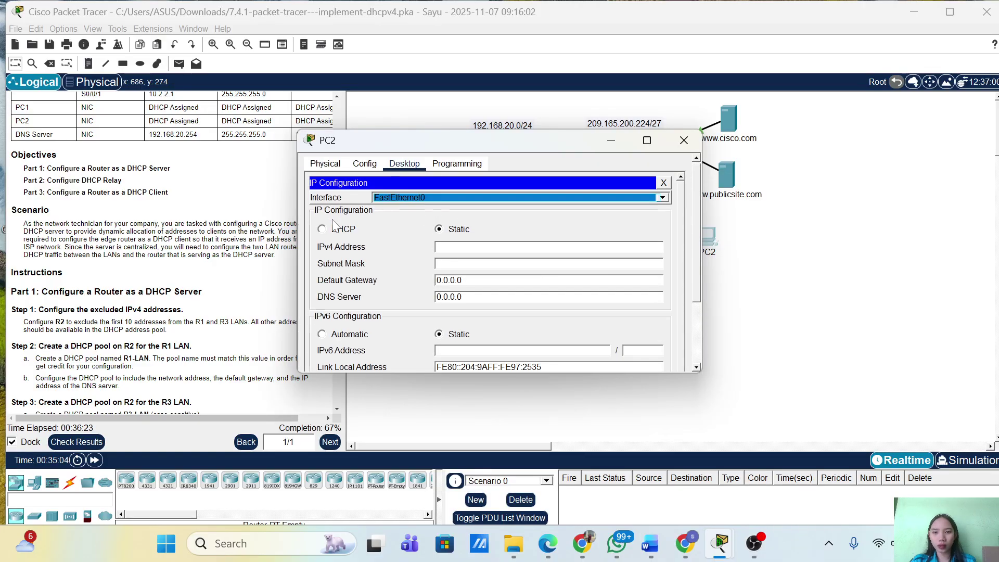
click(322, 230)
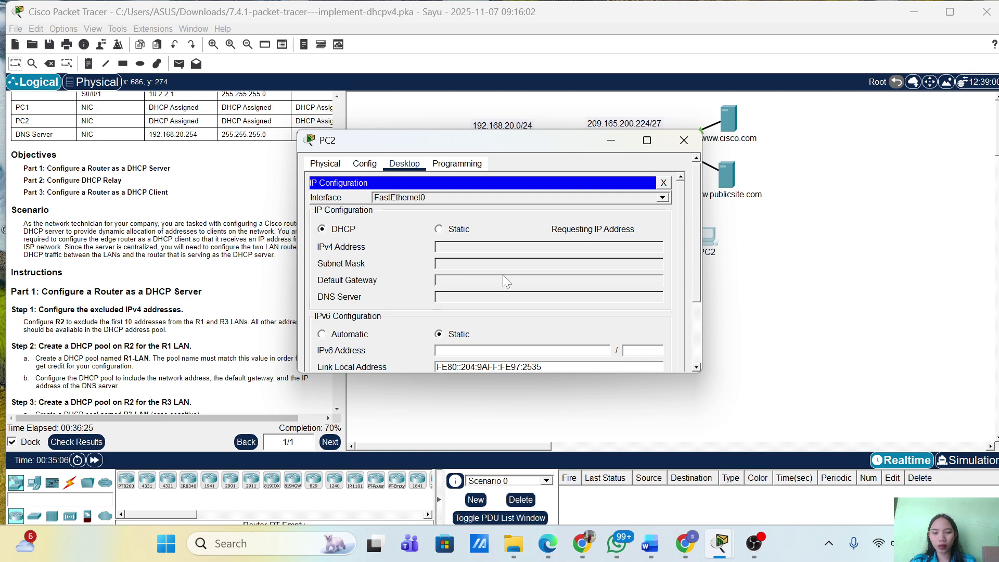
scroll(525, 281, down, 1)
scroll(524, 281, down, 4)
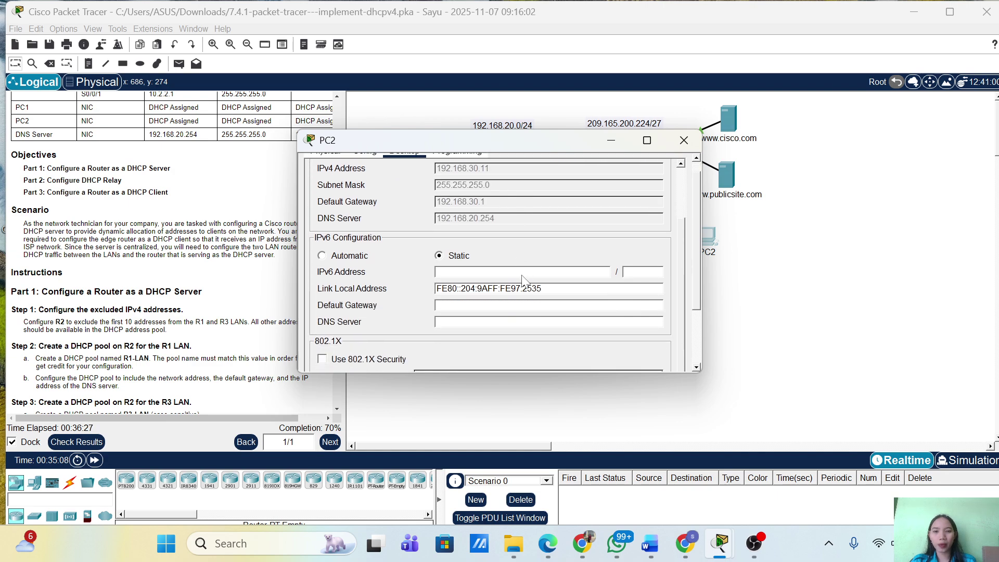
scroll(523, 284, up, 3)
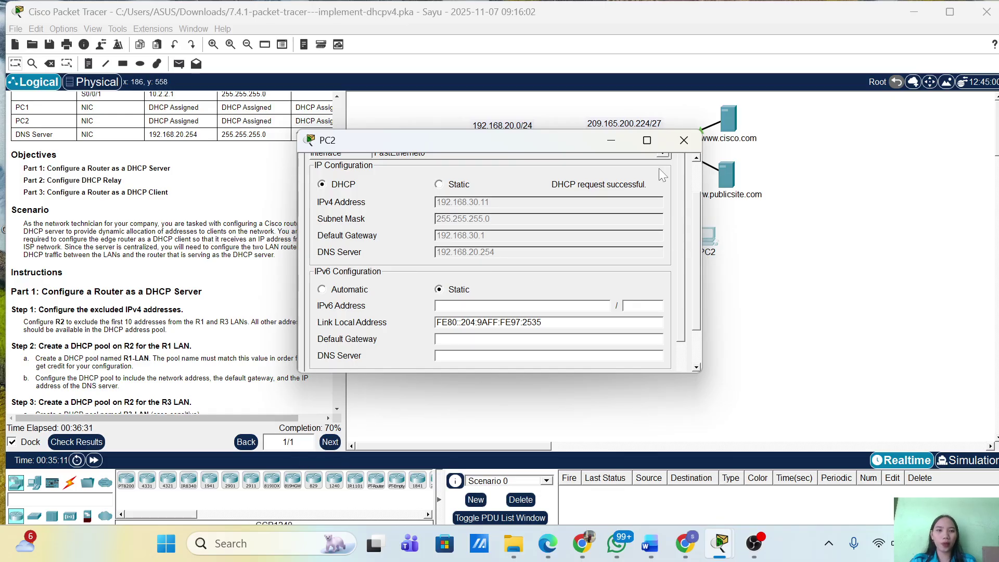
click(683, 140)
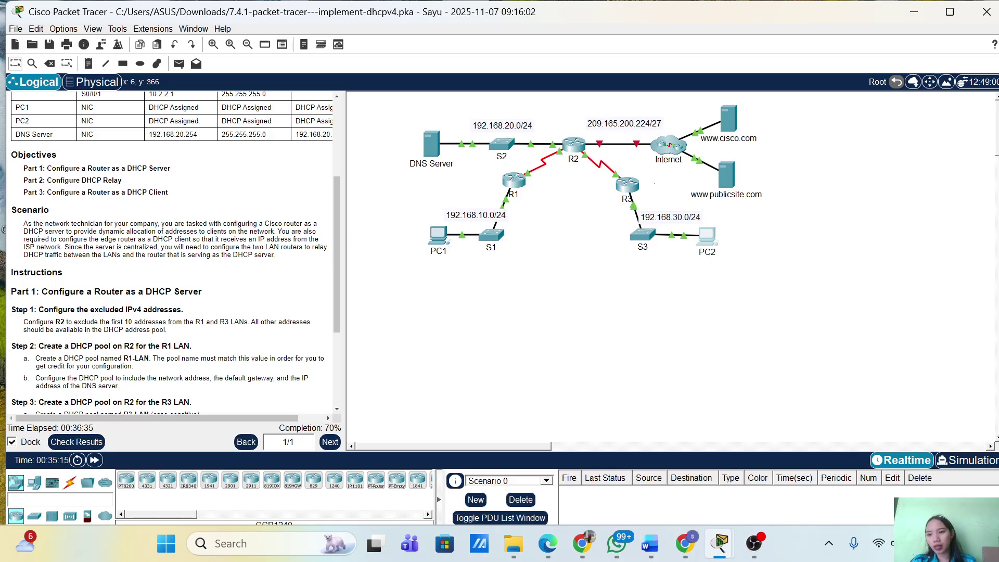
Step: Reopen router R2's command line interface and exit DHCP pool configuration back to global configuration mode
scroll(172, 250, down, 5)
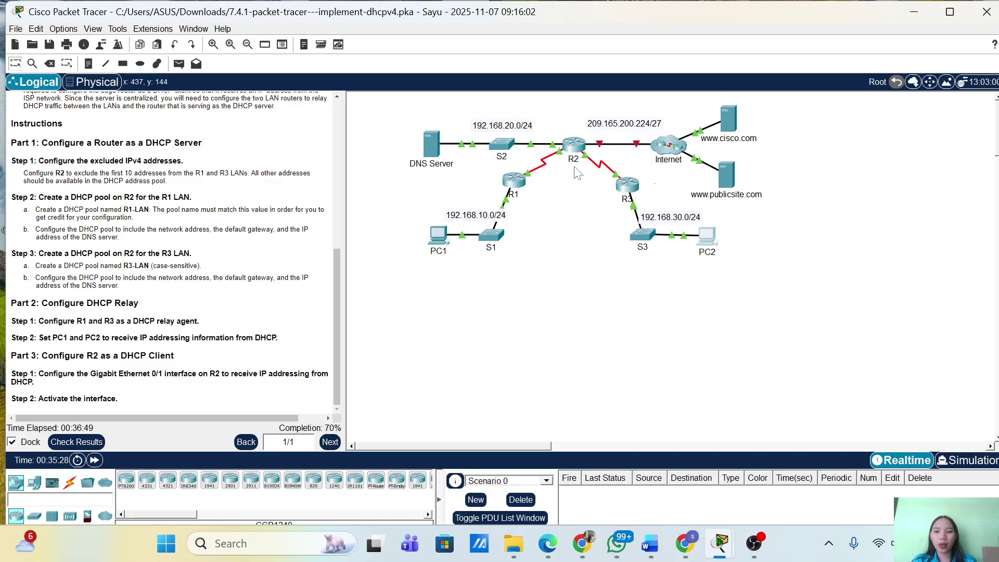
click(574, 147)
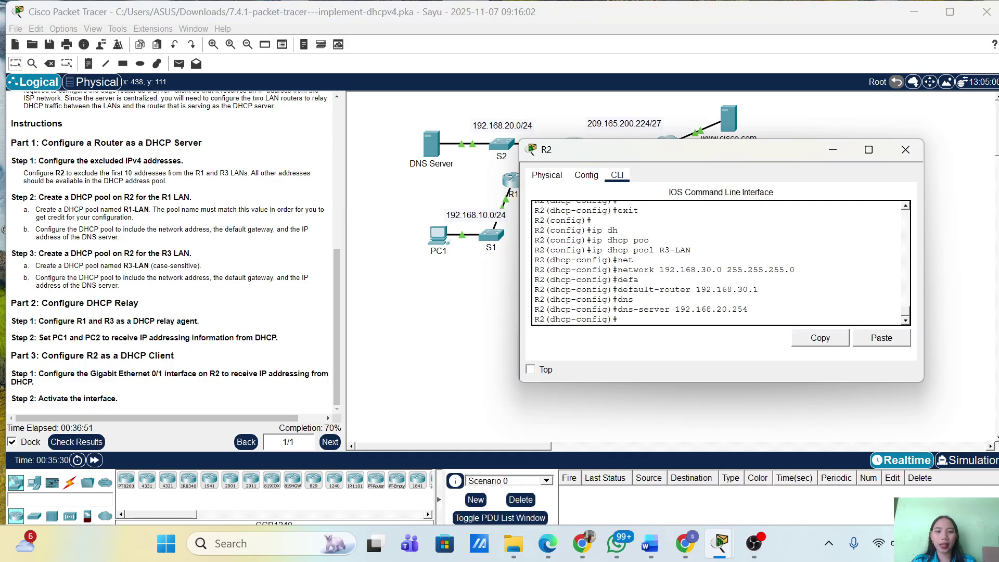
text(it)
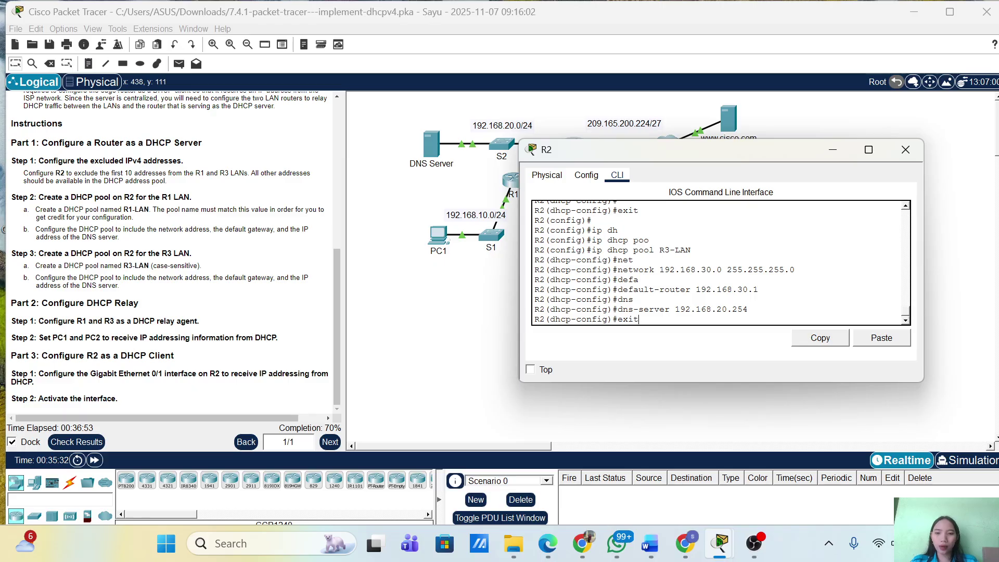
key(Return)
key(Return)
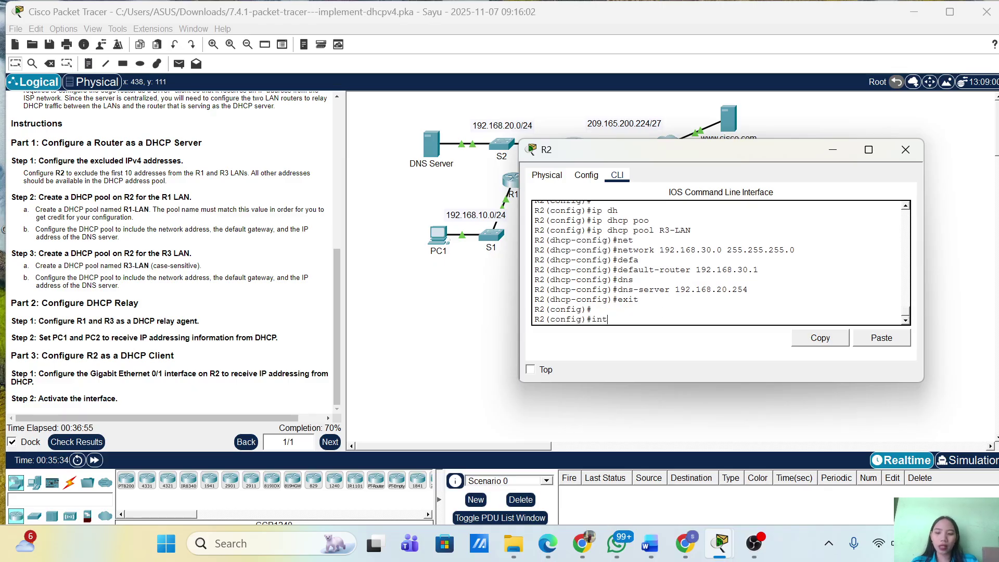
Step: Enter interface configuration for R2's g0/1 and set its IP address to be obtained through DHCP
text(int)
key(Tab)
text(g0/)
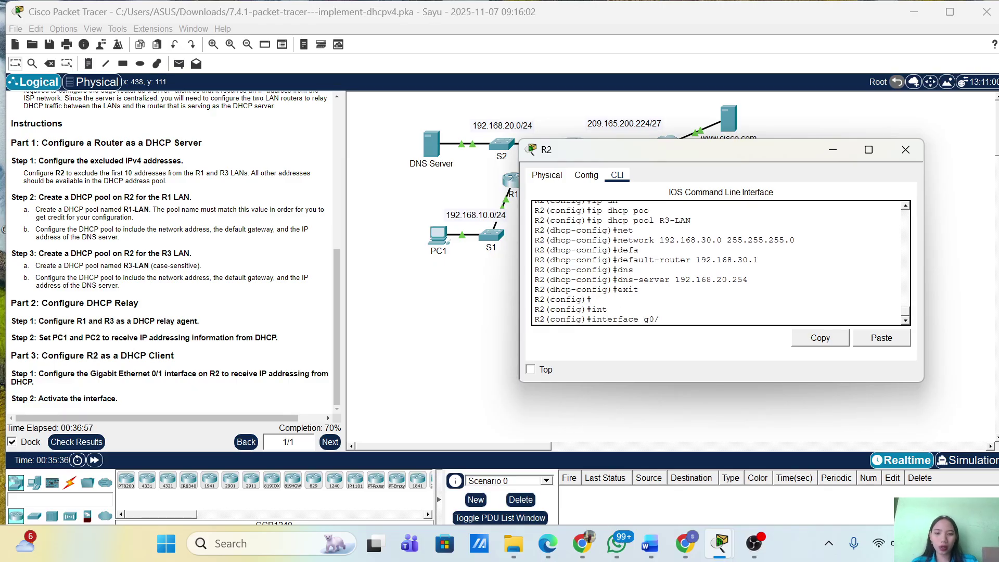
text(1)
key(Return)
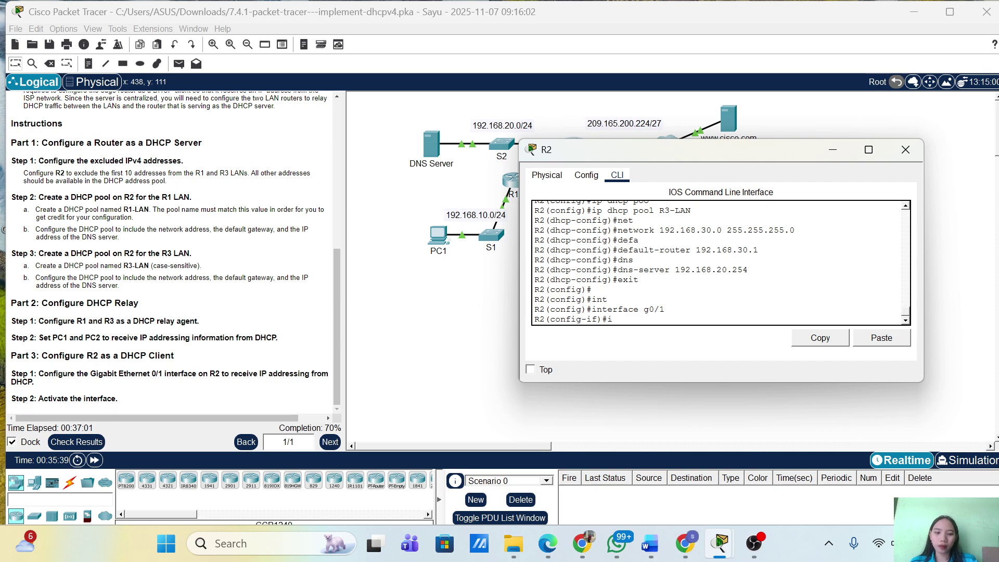
text(ip ad)
key(Tab)
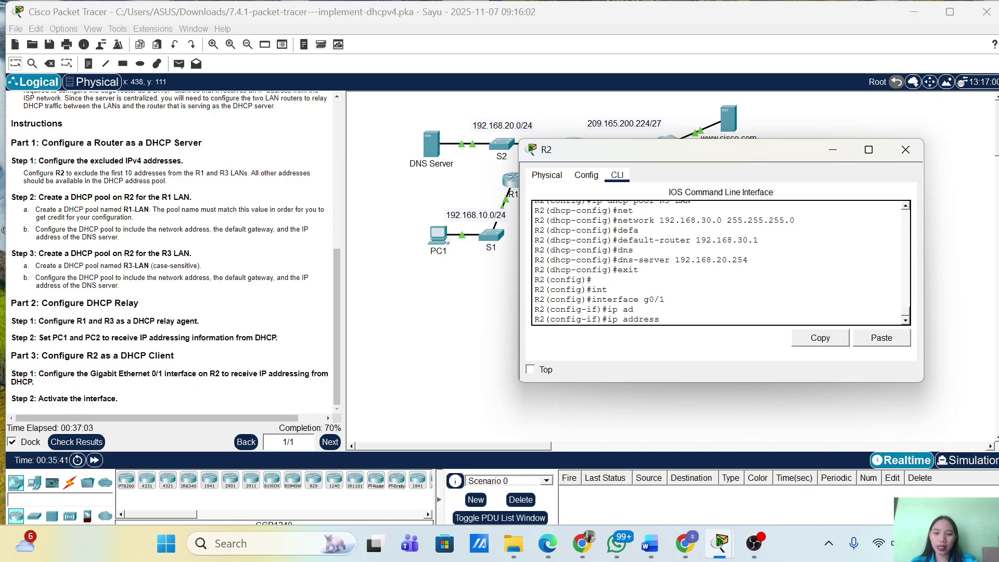
text(d)
key(Tab)
key(Return)
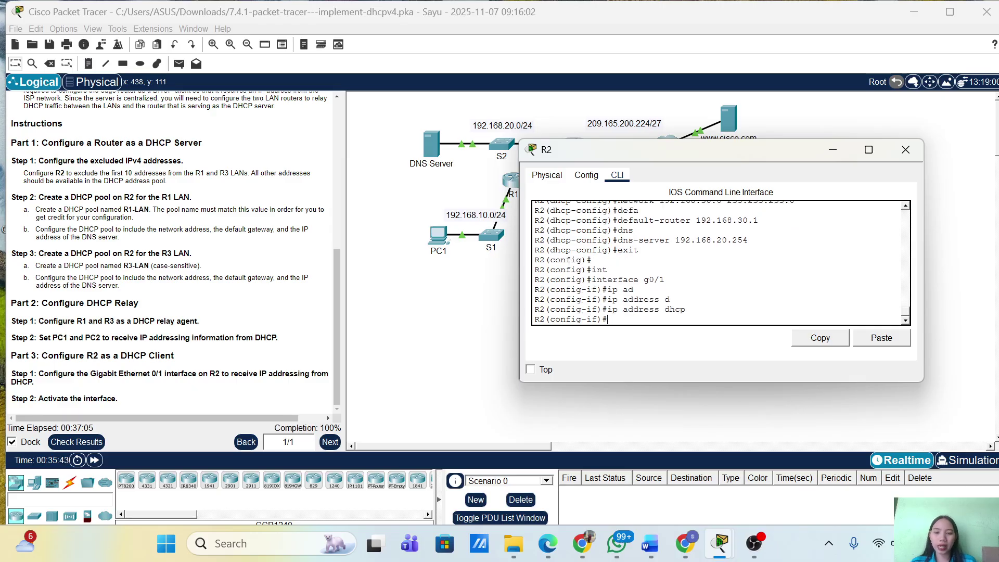
Step: Activate R2's g0/1 interface with the no shutdown command
text(no shu)
key(Tab)
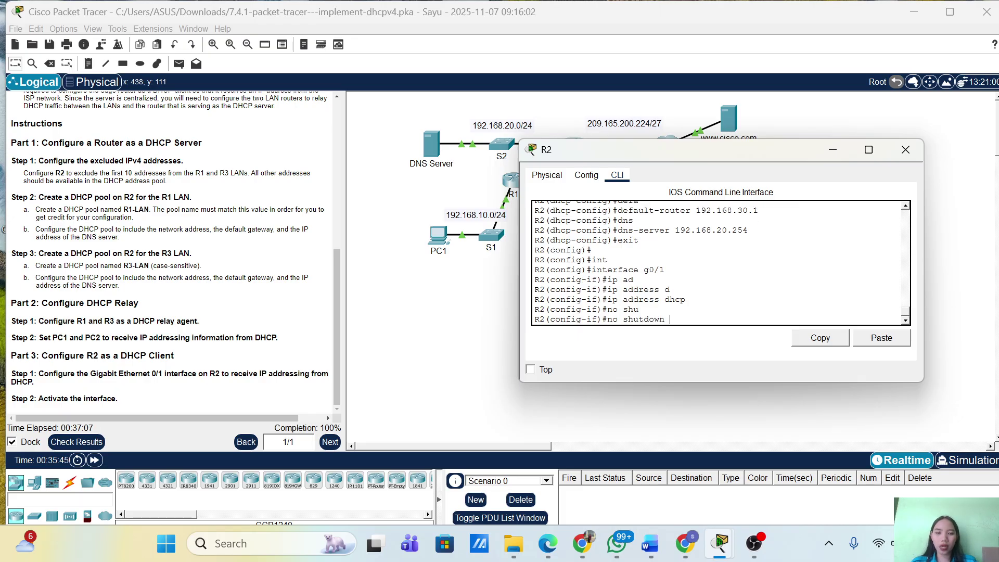
key(Return)
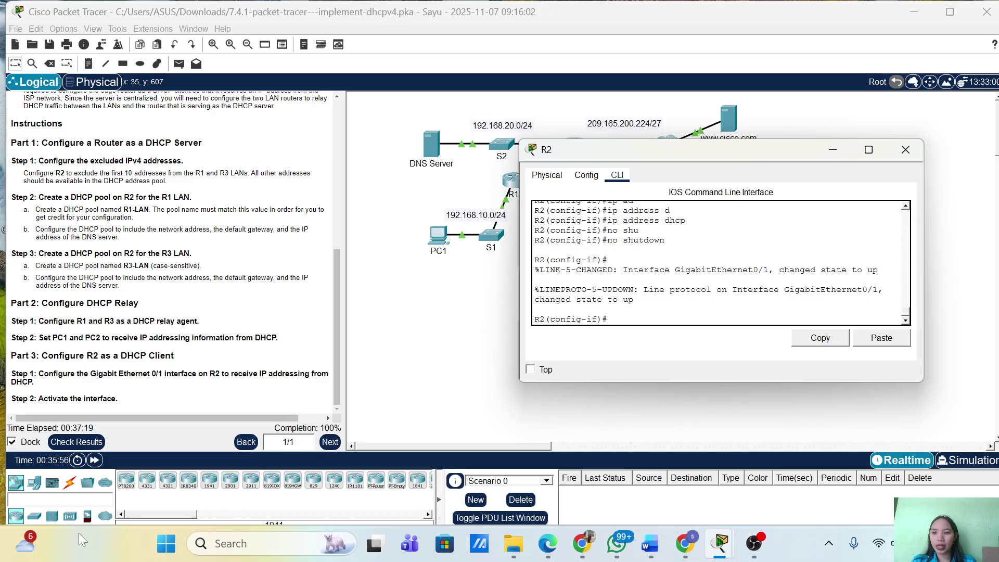
Step: Check the activity results, review all the assessment items, and return to the topology and instructions
click(64, 441)
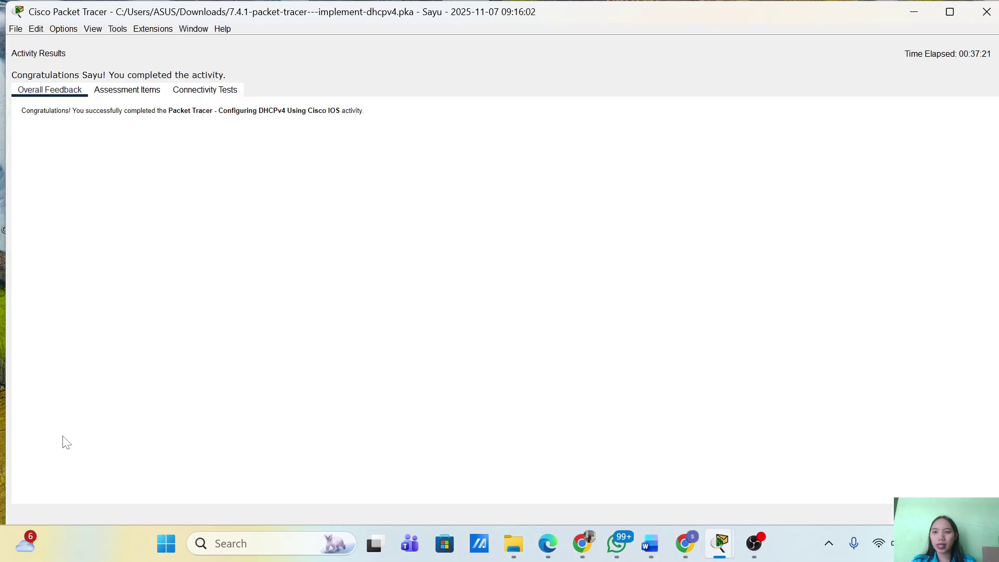
click(127, 90)
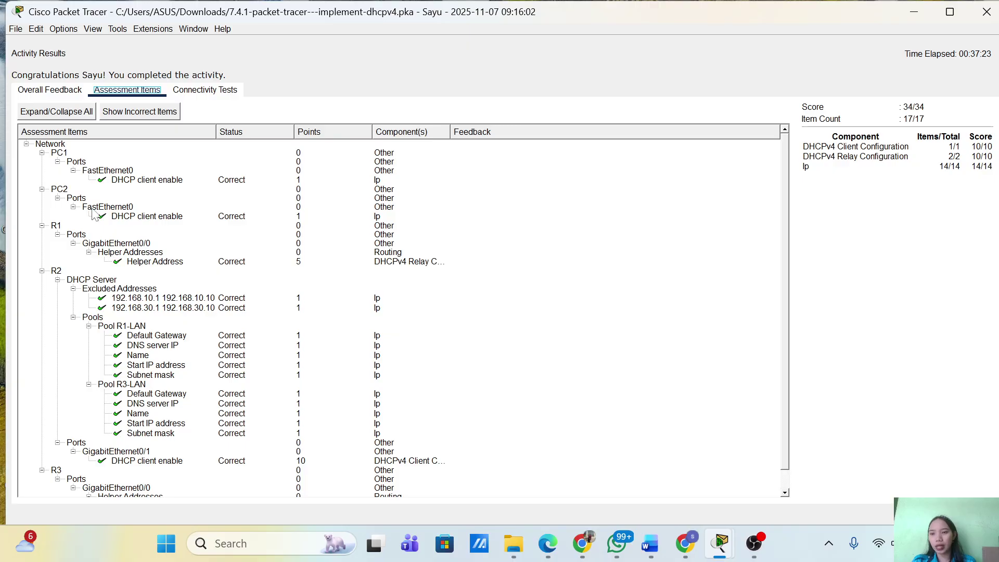
scroll(93, 214, down, 1)
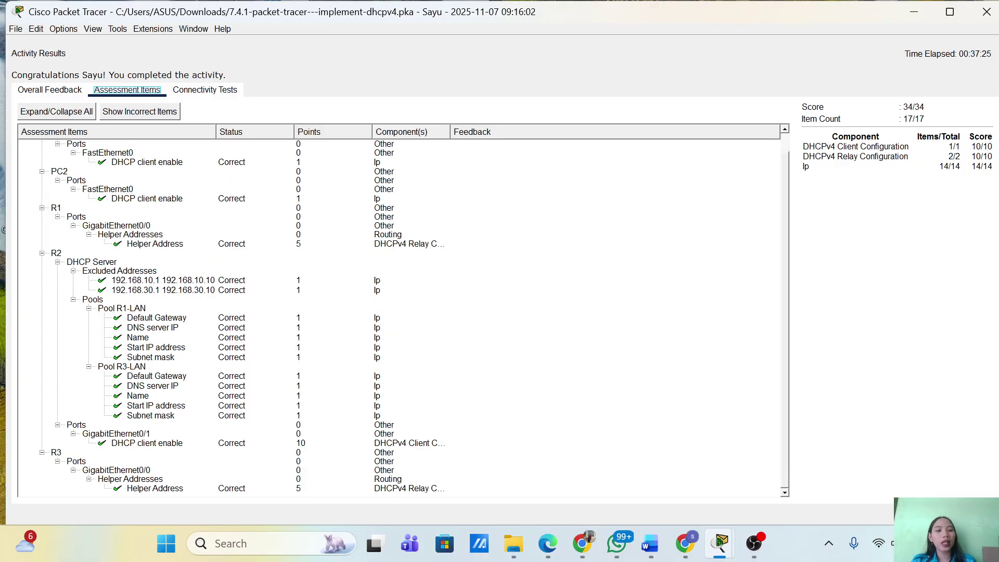
key(Escape)
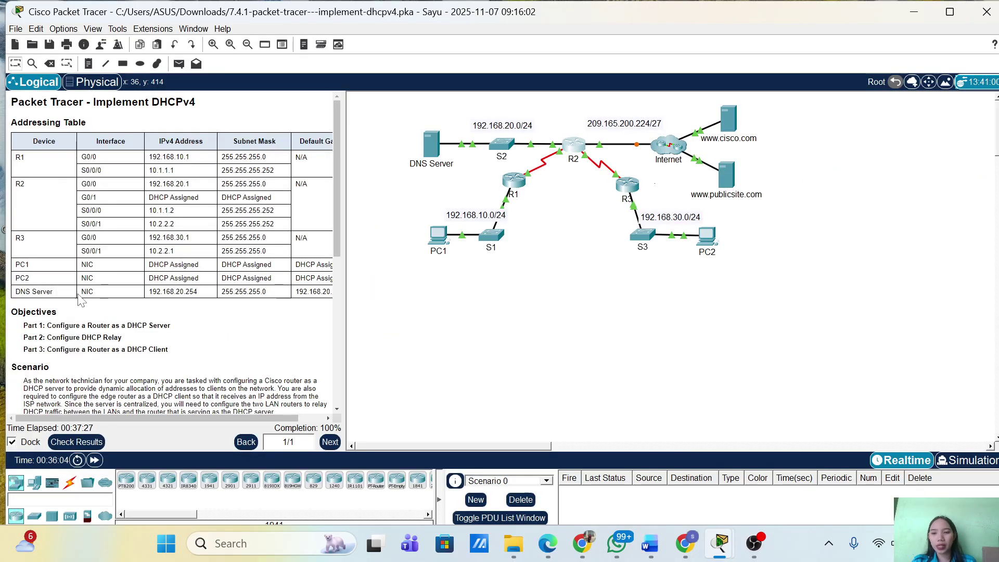